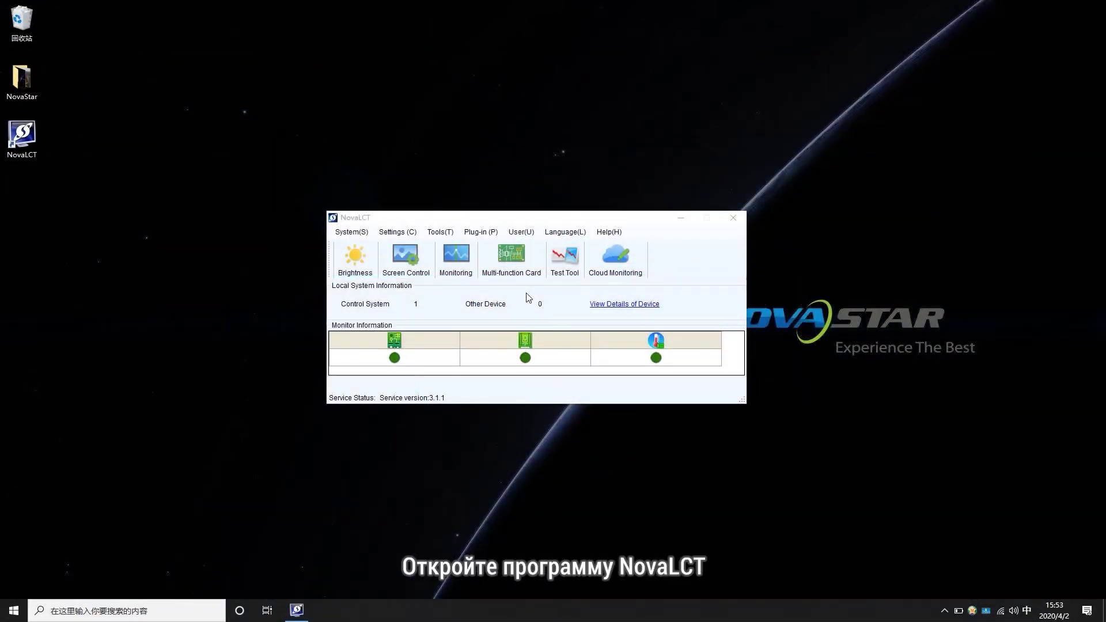
Log in as the Advanced Synchronous System User with the account password.
{"action": "left_click", "coordinate": [524, 234]}
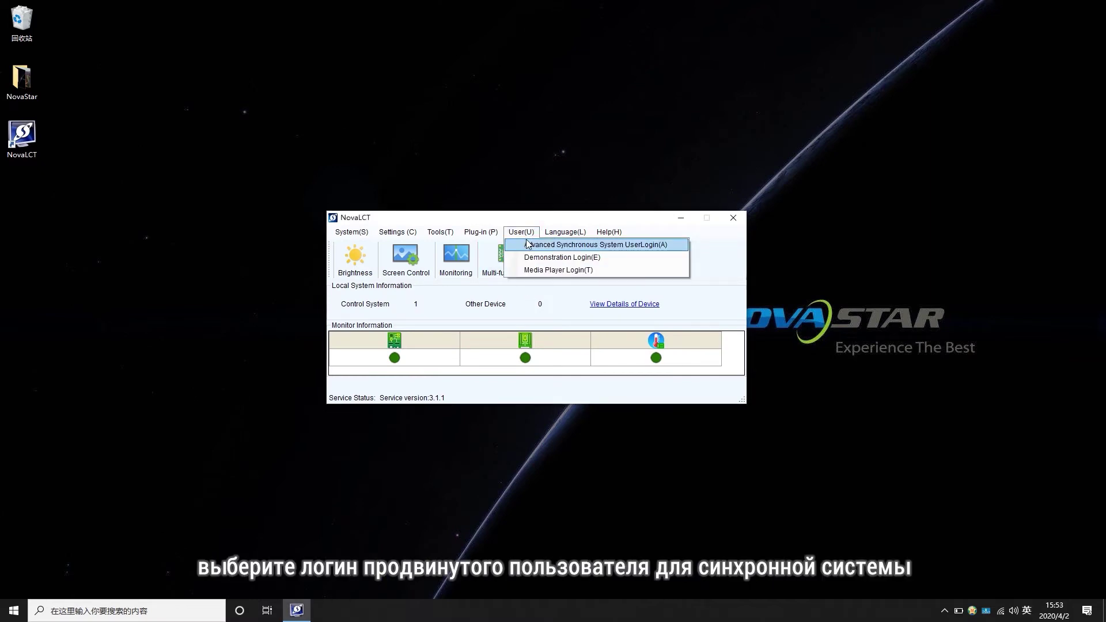
{"action": "left_click", "coordinate": [528, 244]}
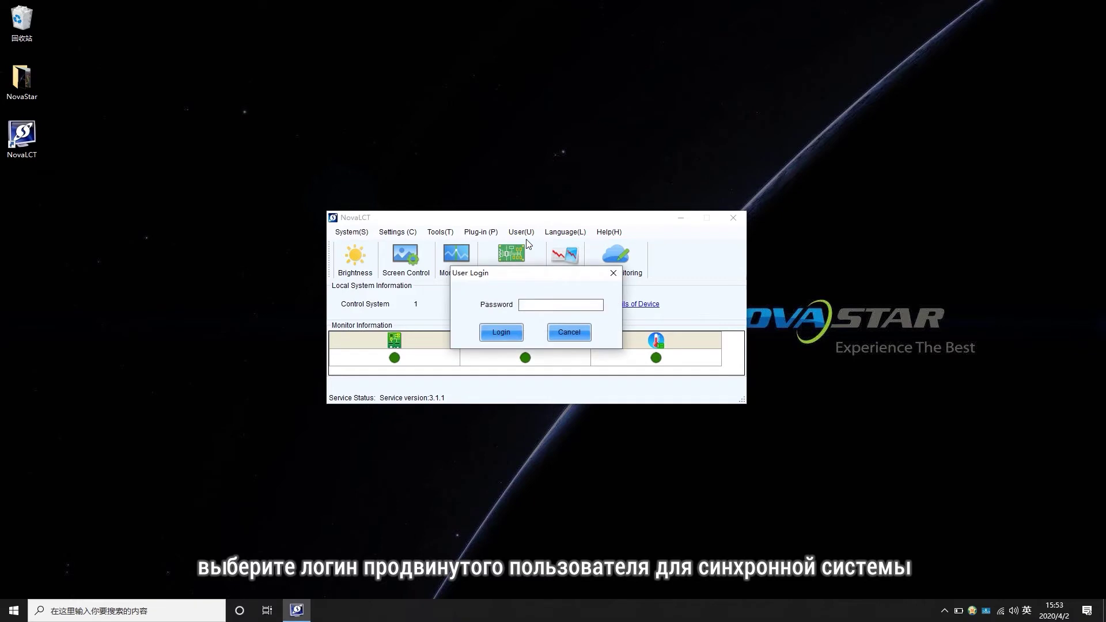
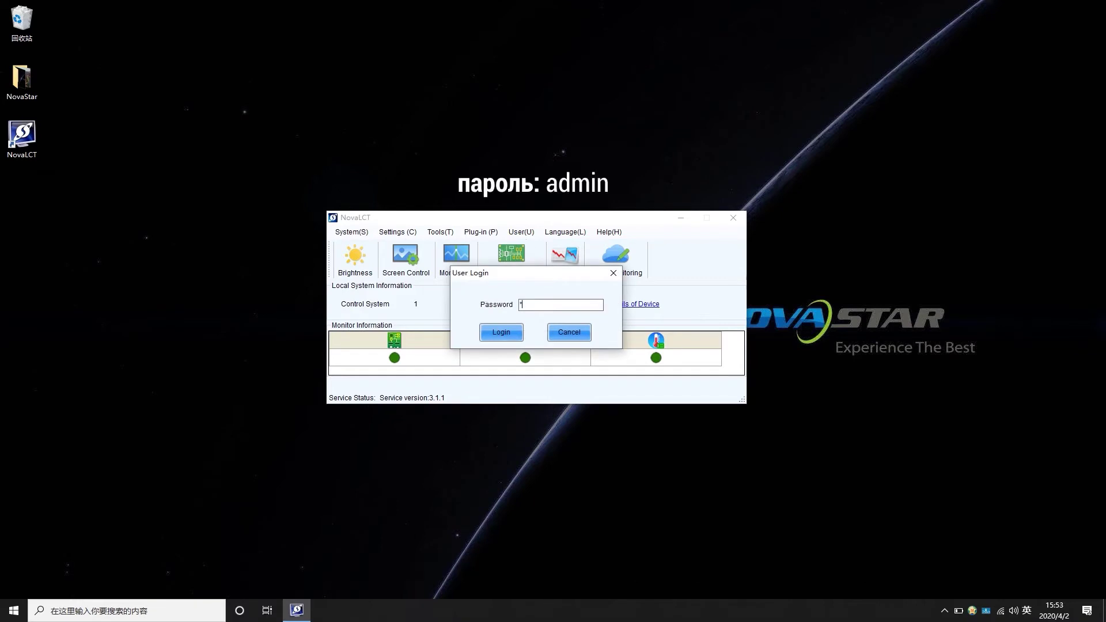
{"action": "left_click", "coordinate": [491, 334]}
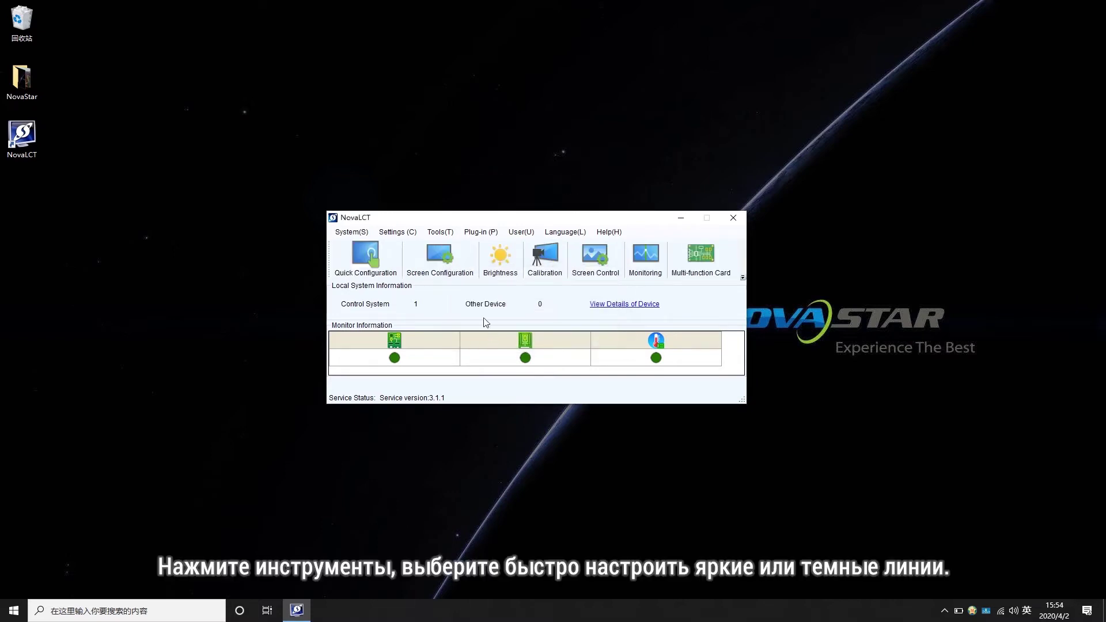
Open Tools > Quickly Adjust Dark or Bright Lines > Adjust Dark or Bright Lines.
{"action": "left_click", "coordinate": [444, 233]}
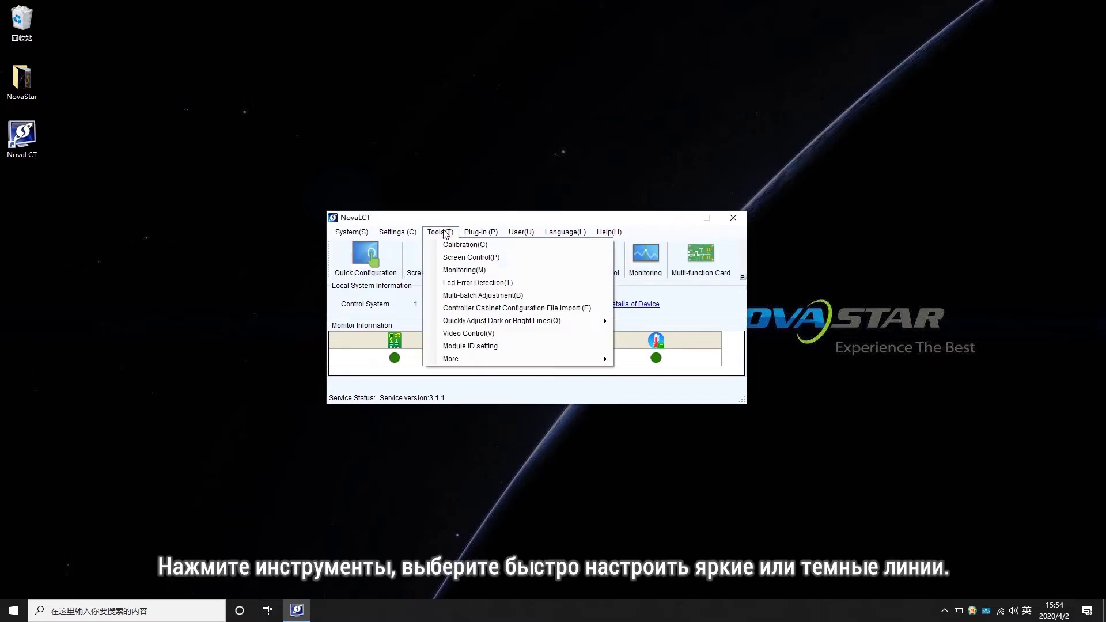
{"action": "mouse_move", "coordinate": [493, 321]}
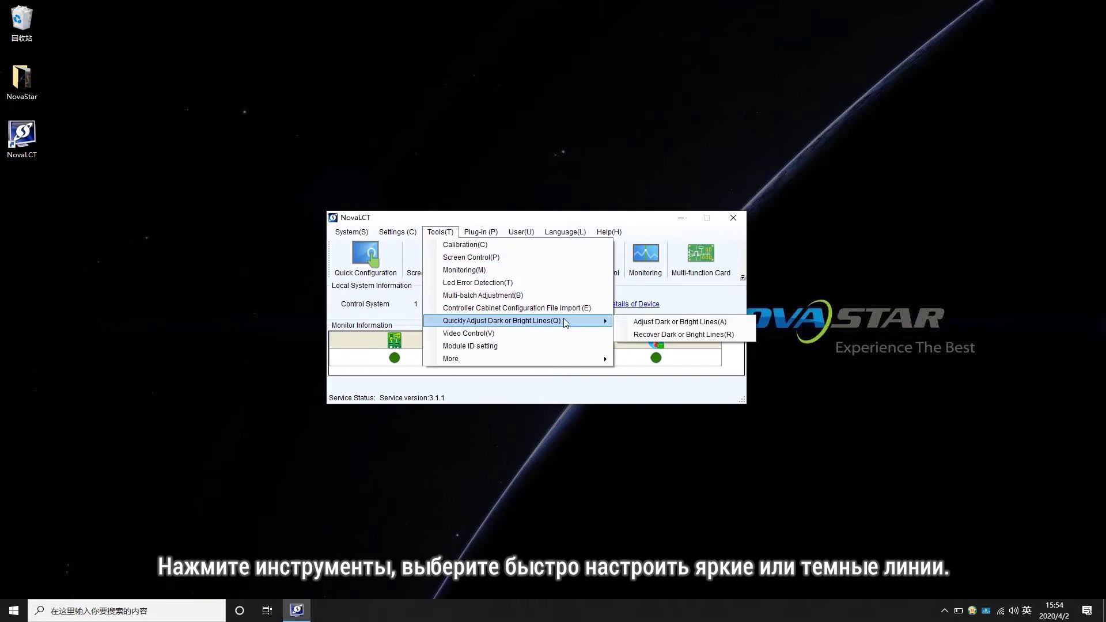
{"action": "left_click", "coordinate": [619, 322]}
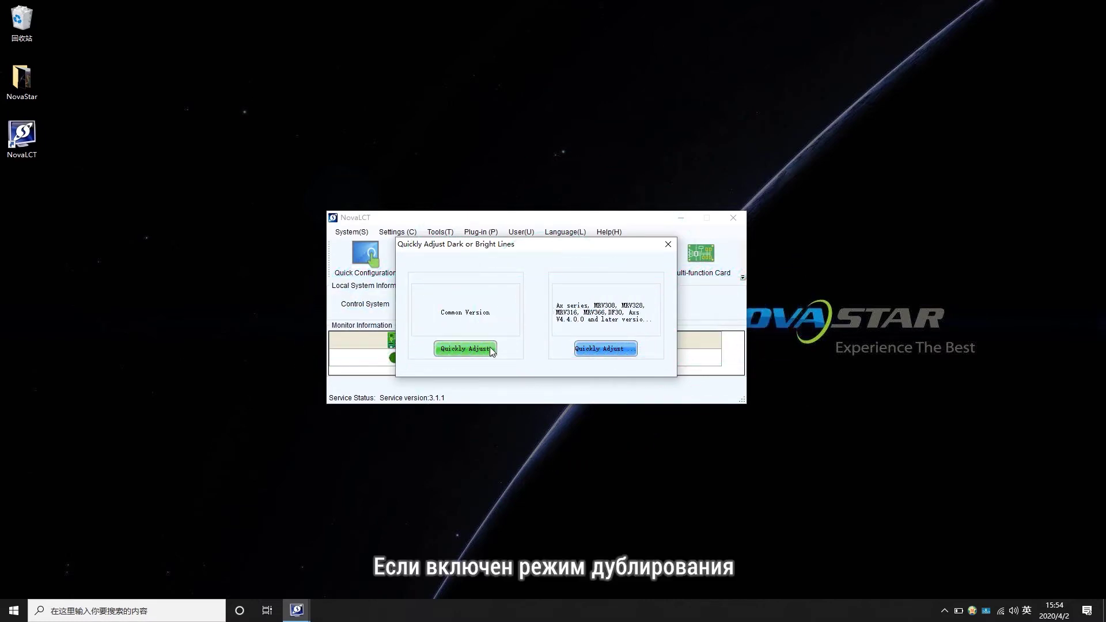
Launch the Common Version quick adjustment, maximize it, and set Position of Output to Extended.
{"action": "left_click", "coordinate": [465, 349]}
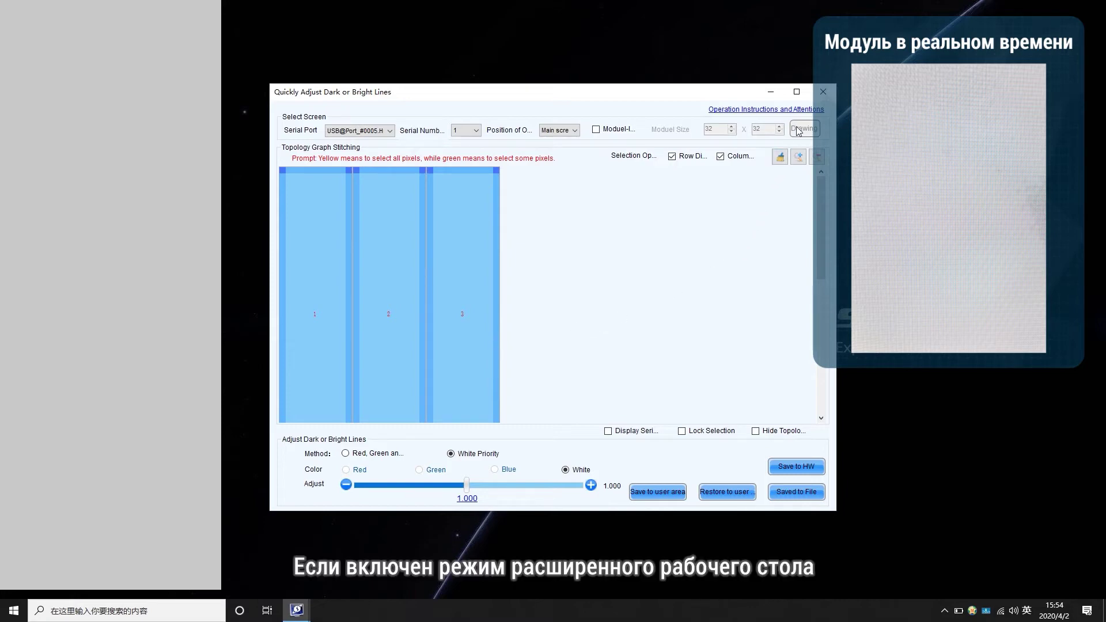
{"action": "left_click", "coordinate": [797, 92]}
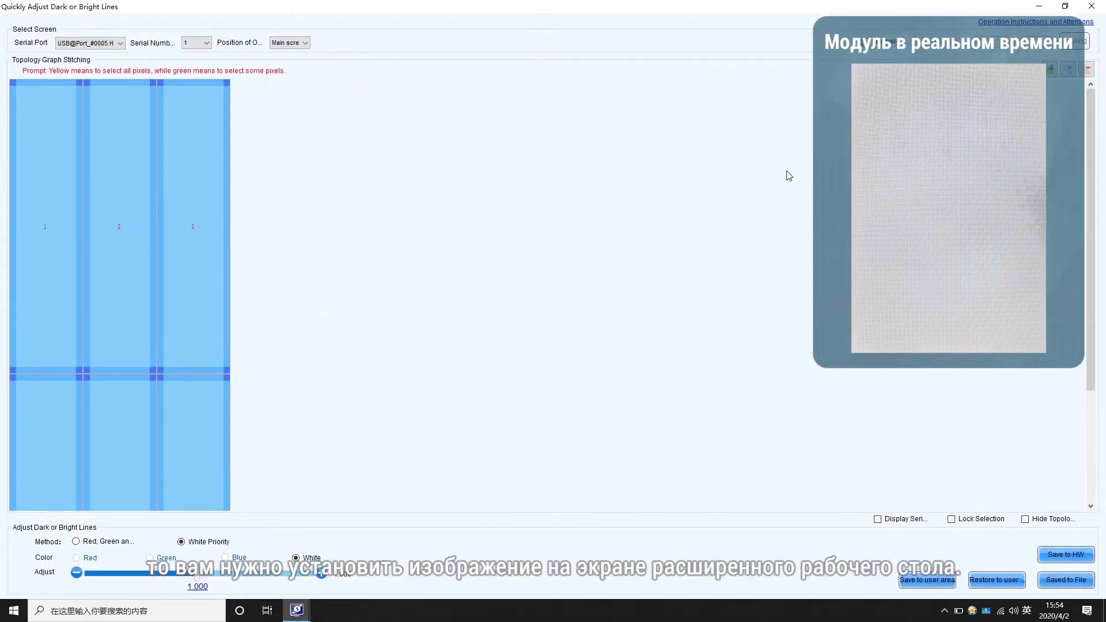
{"action": "left_click", "coordinate": [305, 45]}
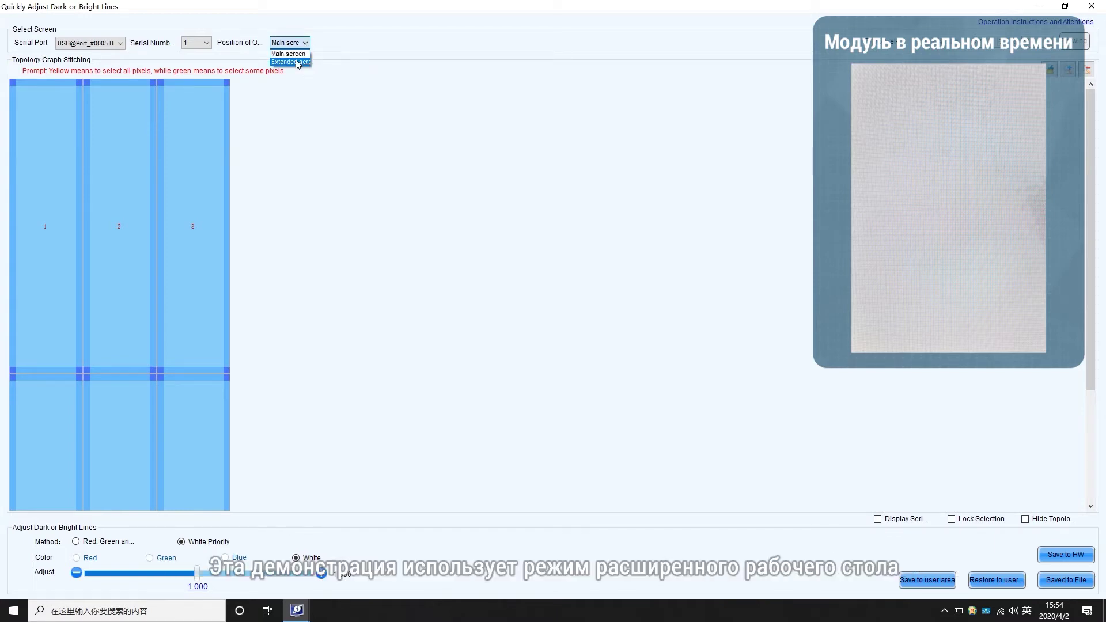
{"action": "left_click", "coordinate": [295, 61]}
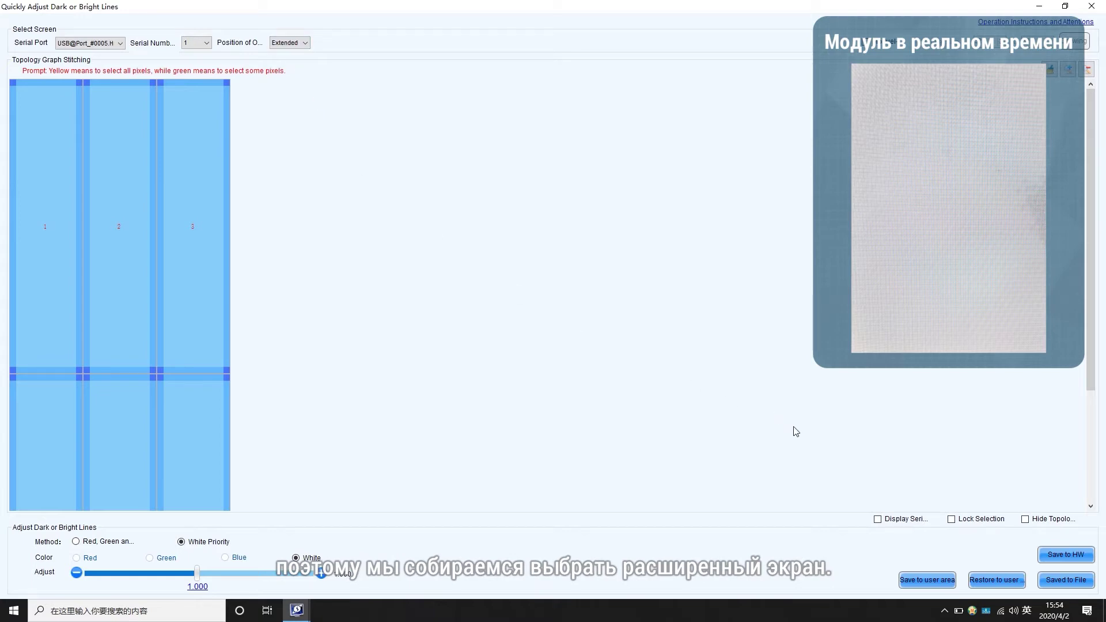
Show module serial numbers and select the seam between modules 2 and 3.
{"action": "left_click", "coordinate": [877, 519]}
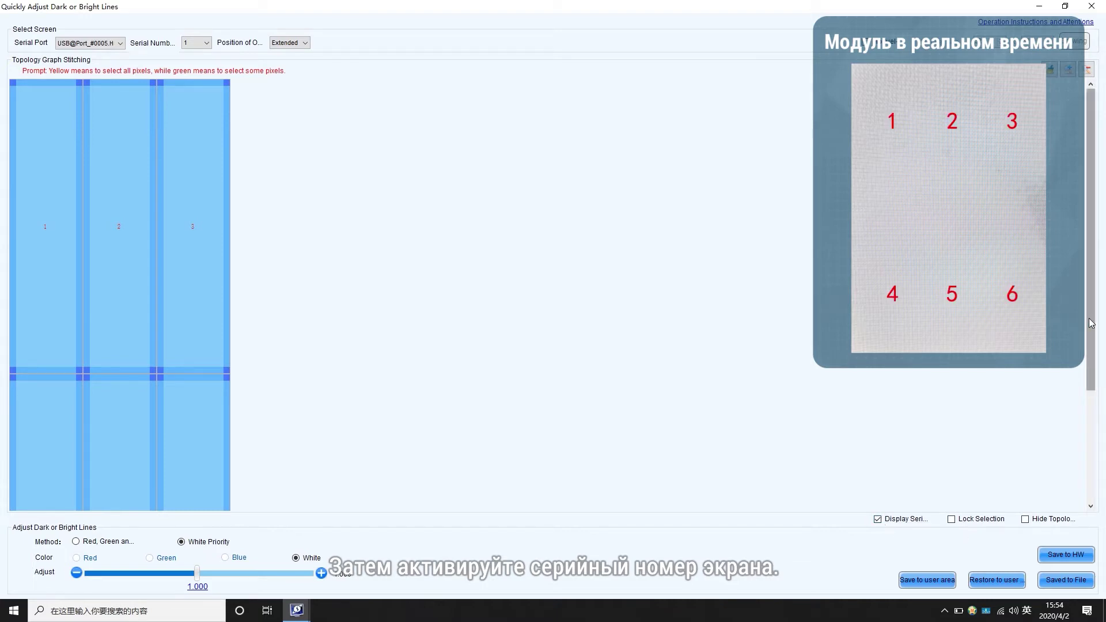
{"action": "left_click", "coordinate": [153, 255]}
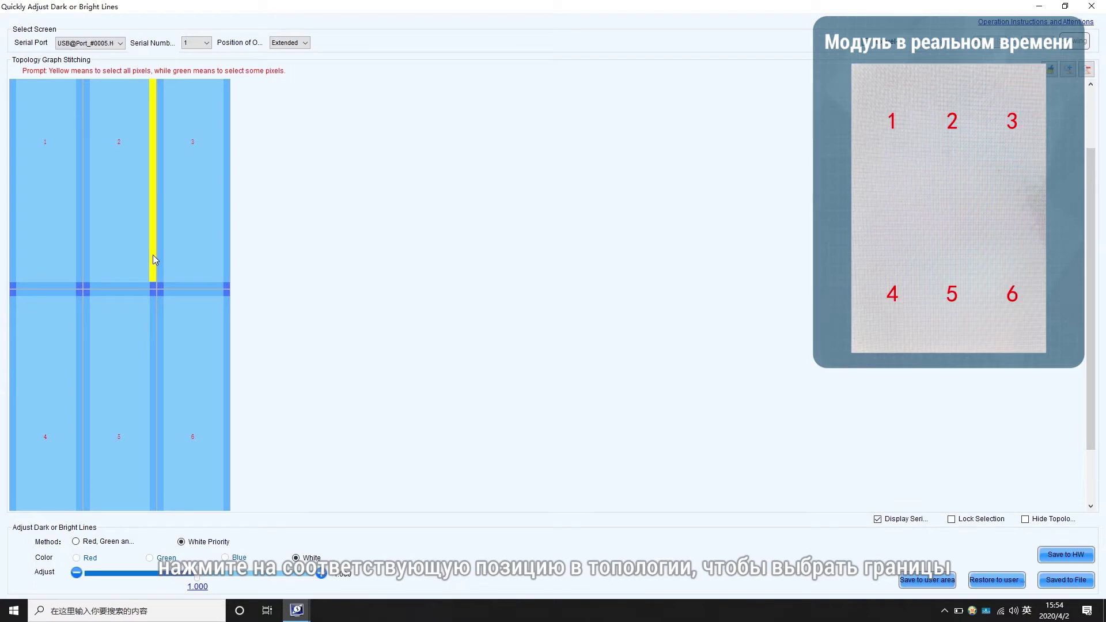
{"action": "left_click", "coordinate": [160, 257]}
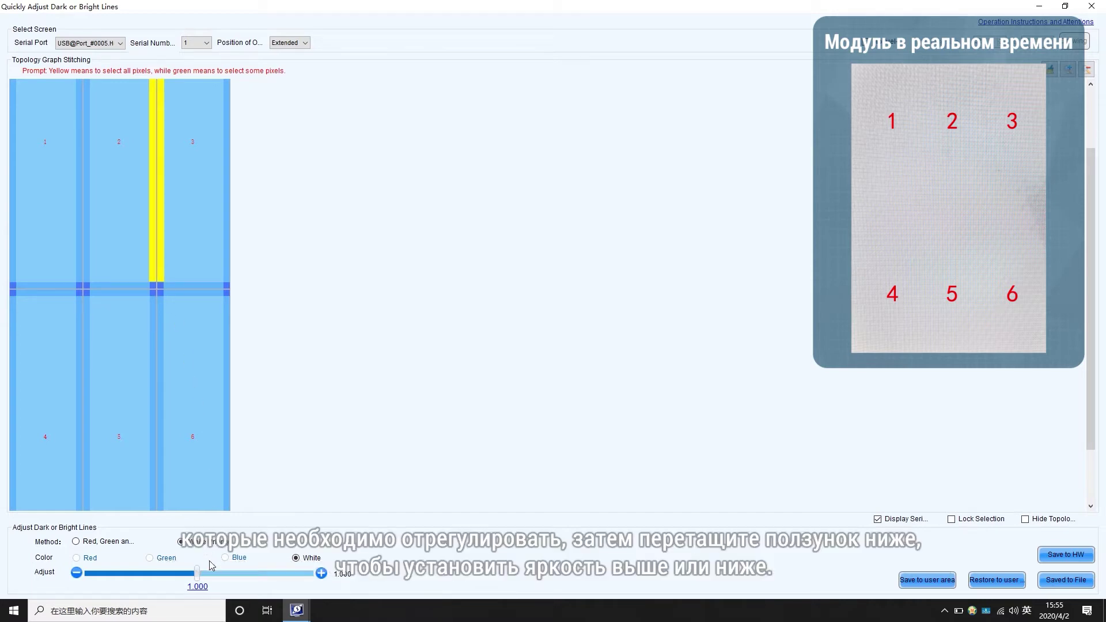
Raise that seam's brightness to 1.025, lower it back to 1.015, then deselect the seam.
{"action": "left_click", "coordinate": [321, 573]}
{"action": "left_click", "coordinate": [321, 572]}
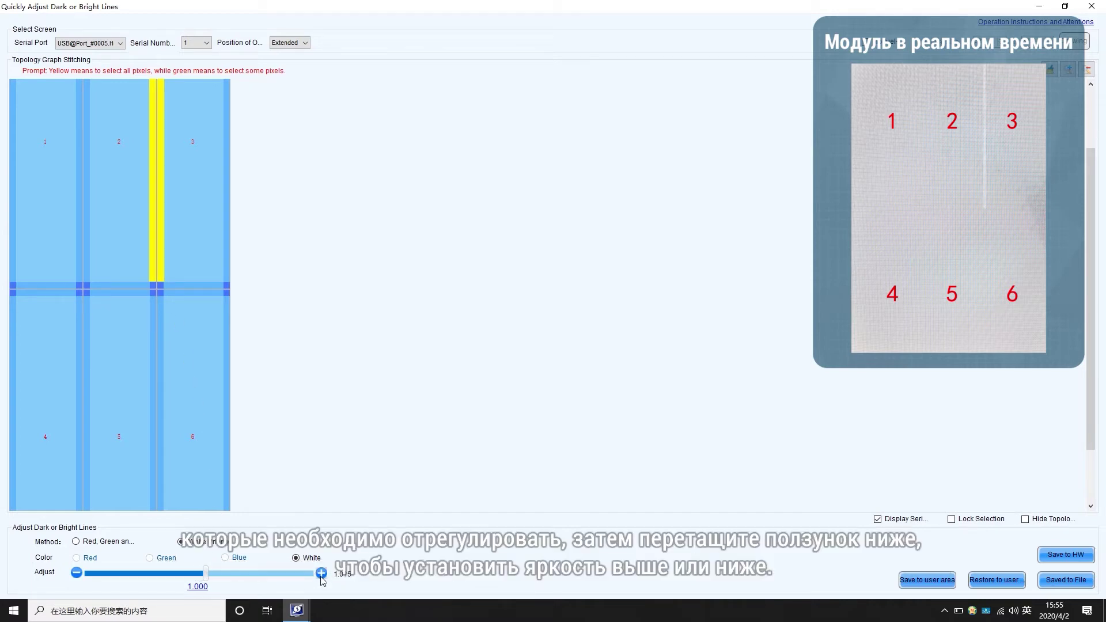
{"action": "left_click", "coordinate": [320, 573]}
{"action": "left_click", "coordinate": [320, 573]}
{"action": "left_click", "coordinate": [76, 572]}
{"action": "left_click", "coordinate": [77, 572]}
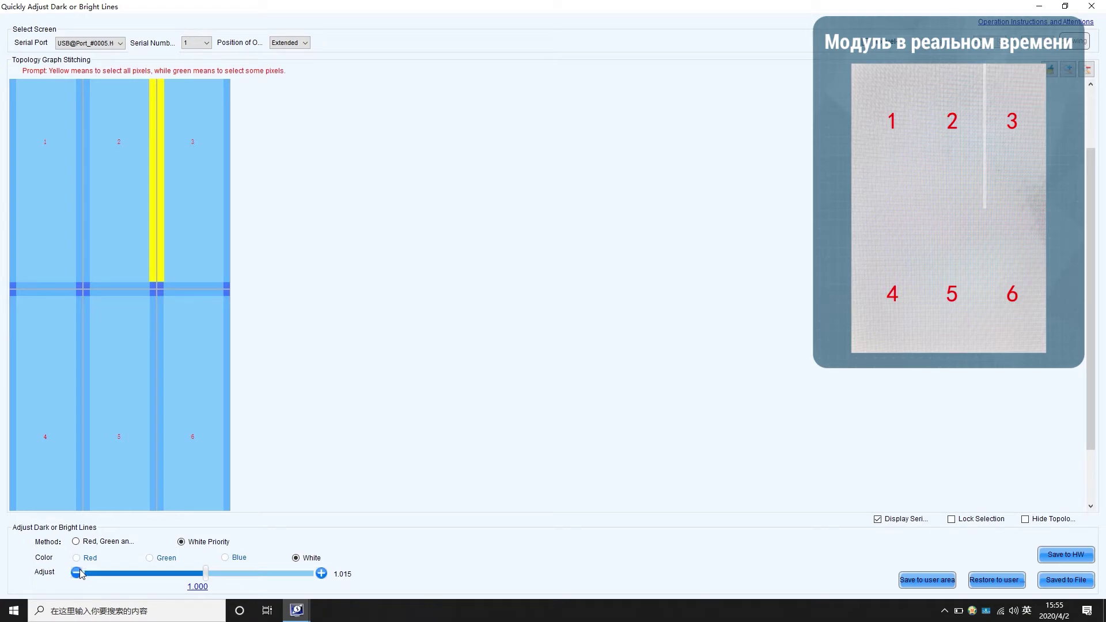
{"action": "left_click", "coordinate": [77, 572]}
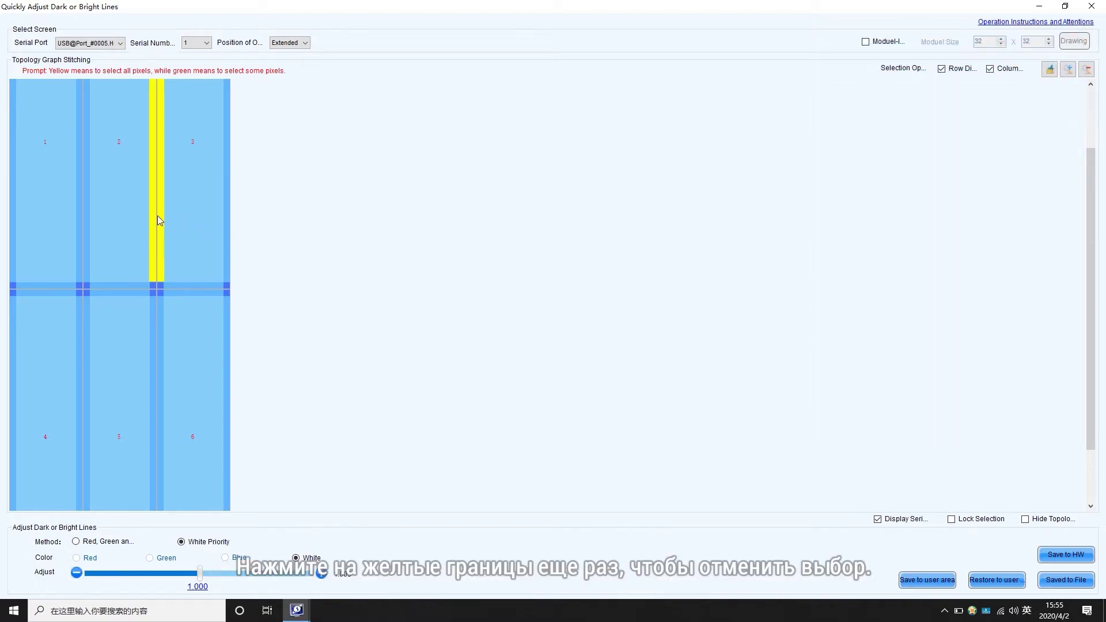
{"action": "left_click", "coordinate": [155, 217]}
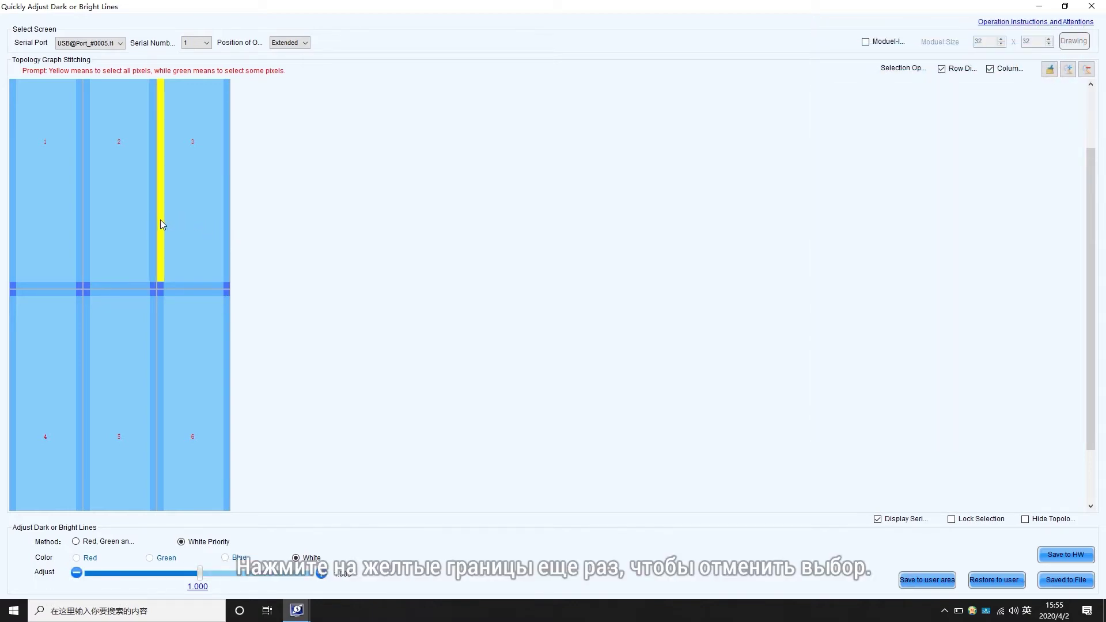
{"action": "left_click", "coordinate": [162, 224]}
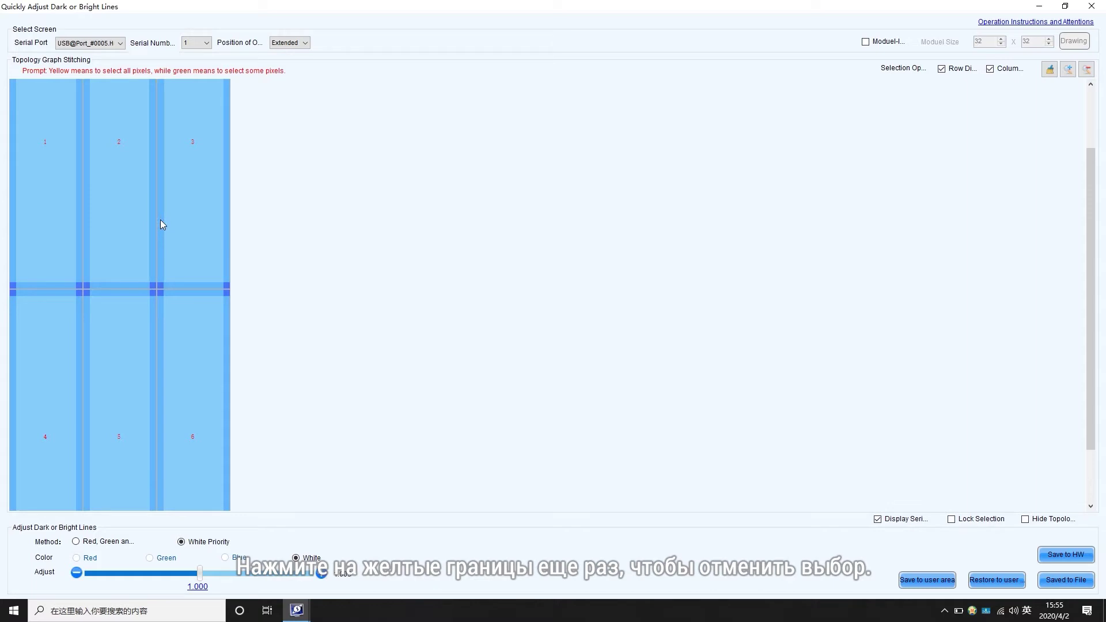
Confirm pixel-level Advanced Options on cabinet 3's right seam, then box-select the top-row vertical seams.
{"action": "double_click", "coordinate": [225, 213]}
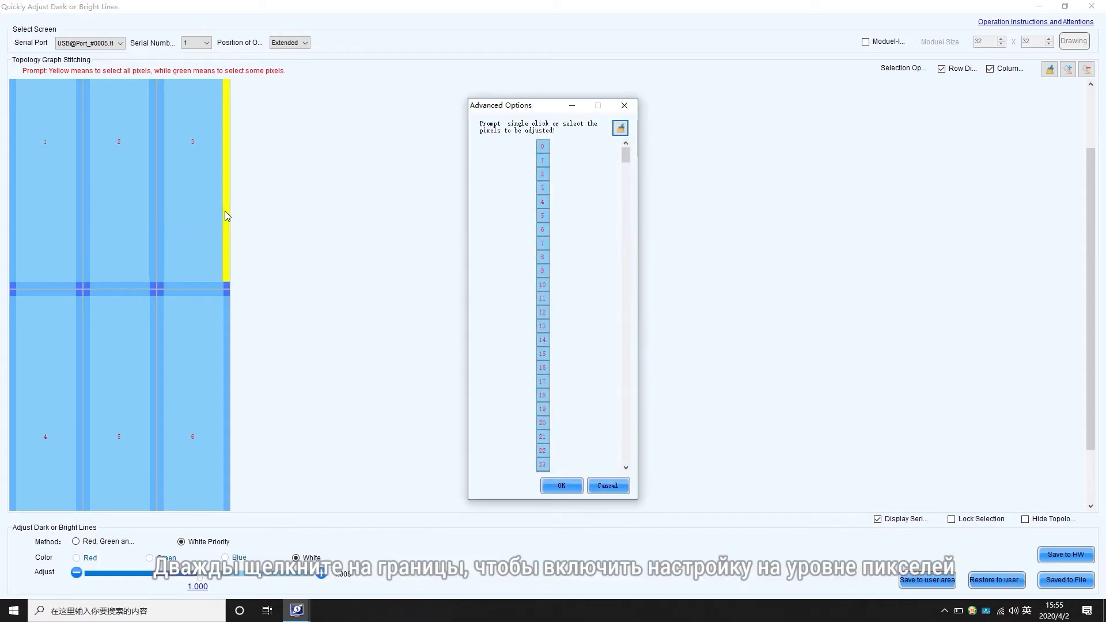
{"action": "scroll", "coordinate": [558, 283], "scroll_direction": "down", "scroll_amount": 8}
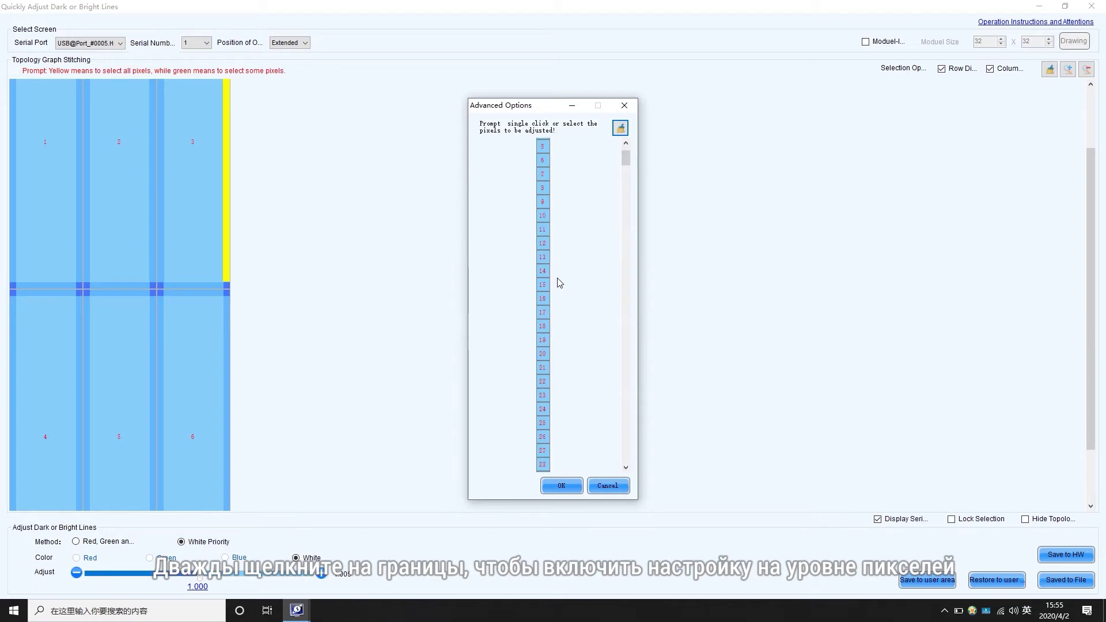
{"action": "scroll", "coordinate": [557, 282], "scroll_direction": "down", "scroll_amount": 20}
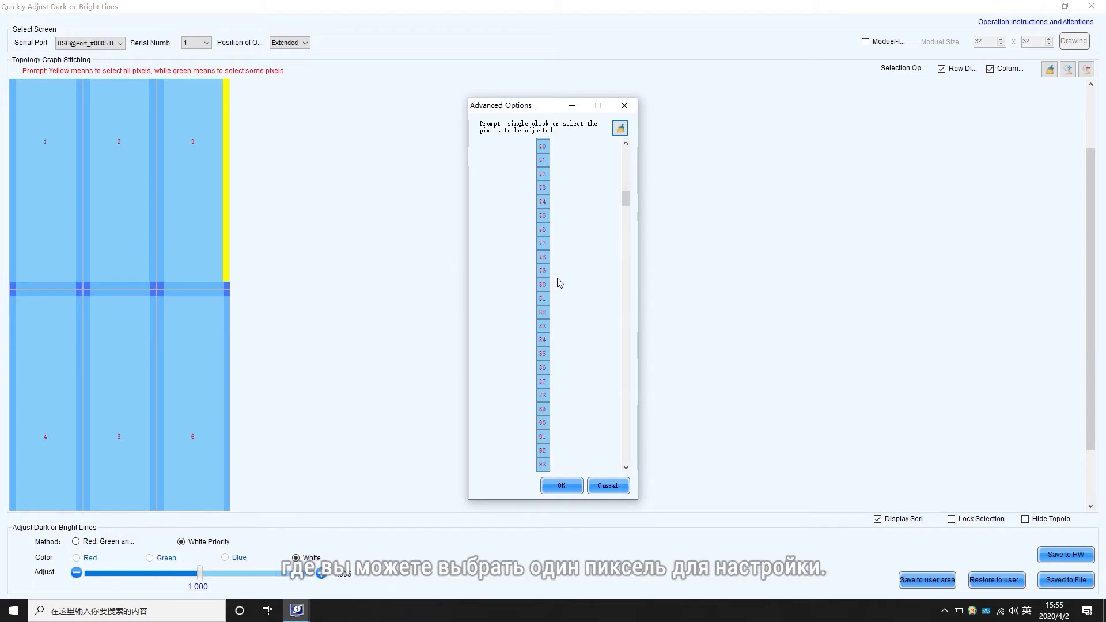
{"action": "left_click", "coordinate": [556, 485]}
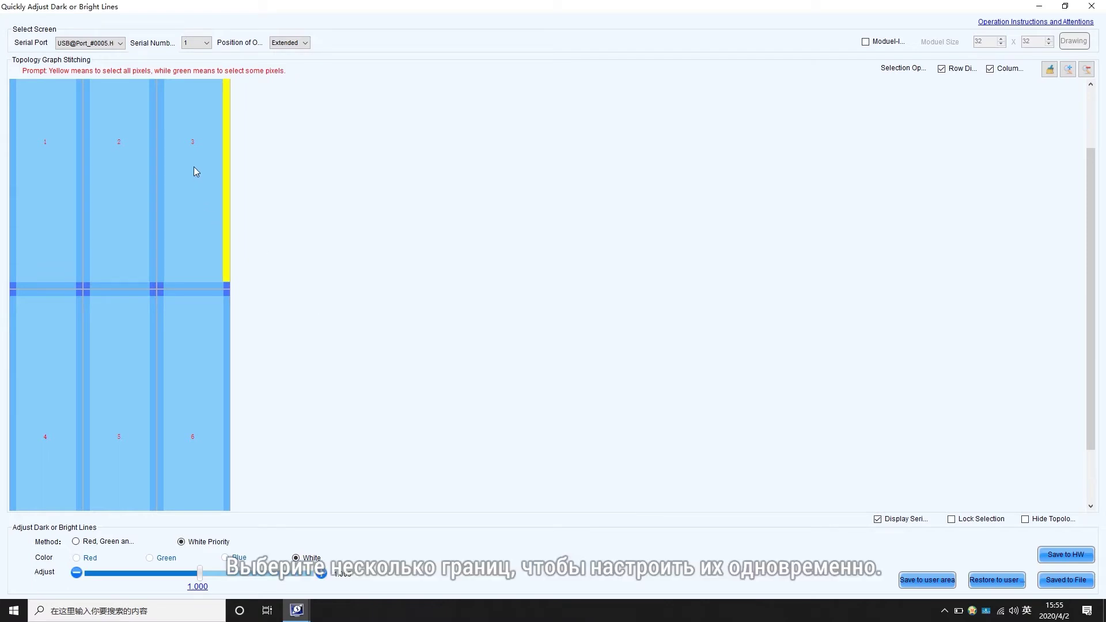
{"action": "left_click_drag", "start_coordinate": [193, 157], "coordinate": [63, 212]}
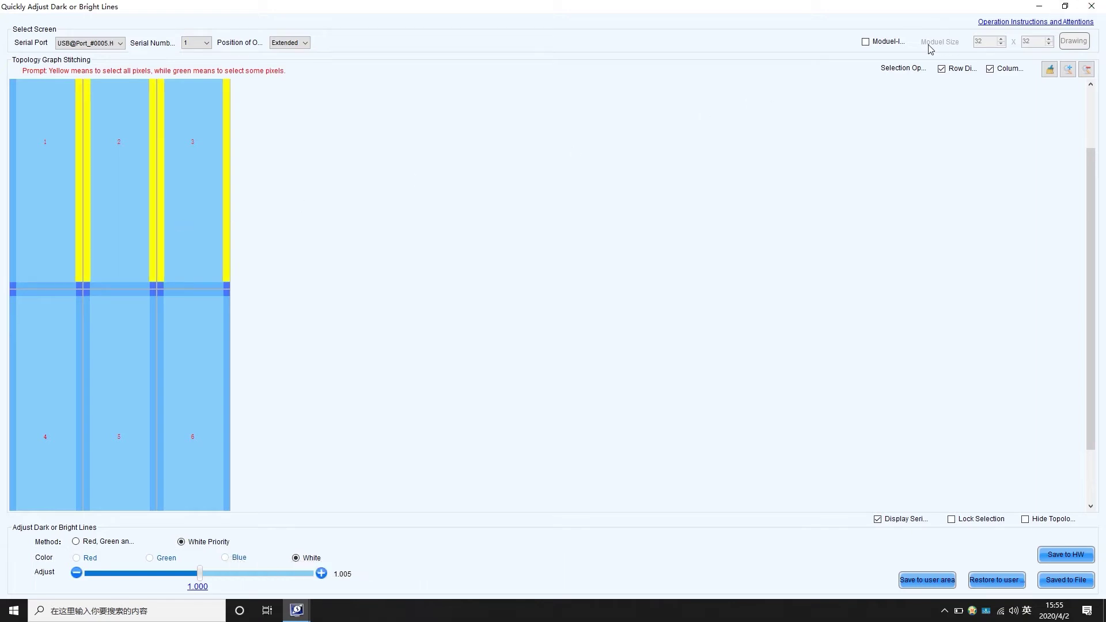
Enable Module-level seams with a 64 × 64 module size and redraw the topology.
{"action": "left_click", "coordinate": [882, 43]}
{"action": "double_click", "coordinate": [979, 41]}
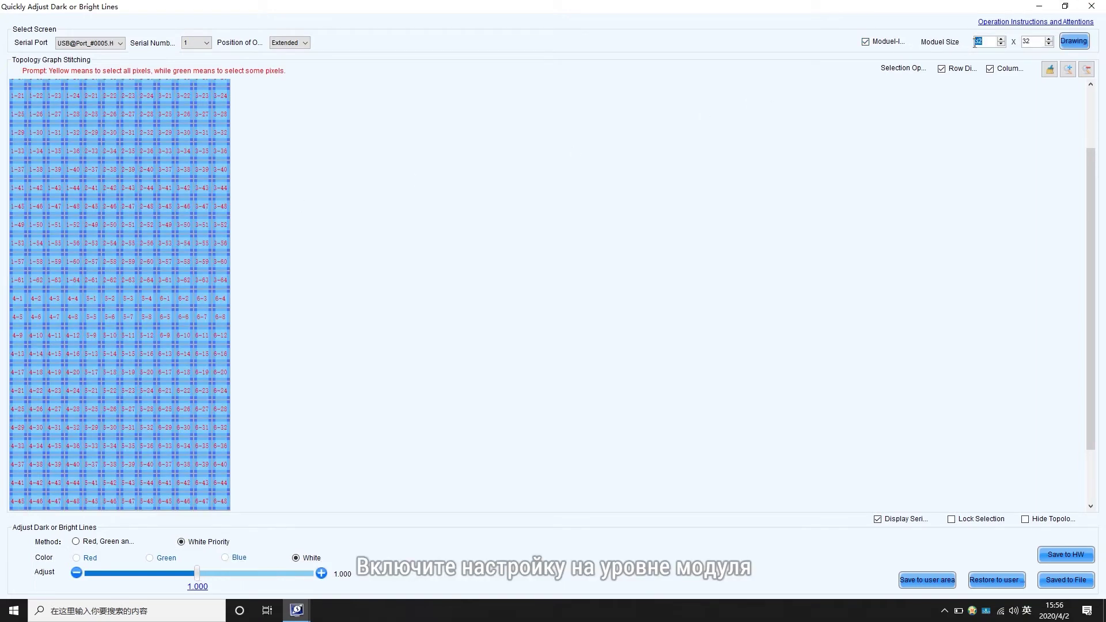
{"action": "type", "text": "64"}
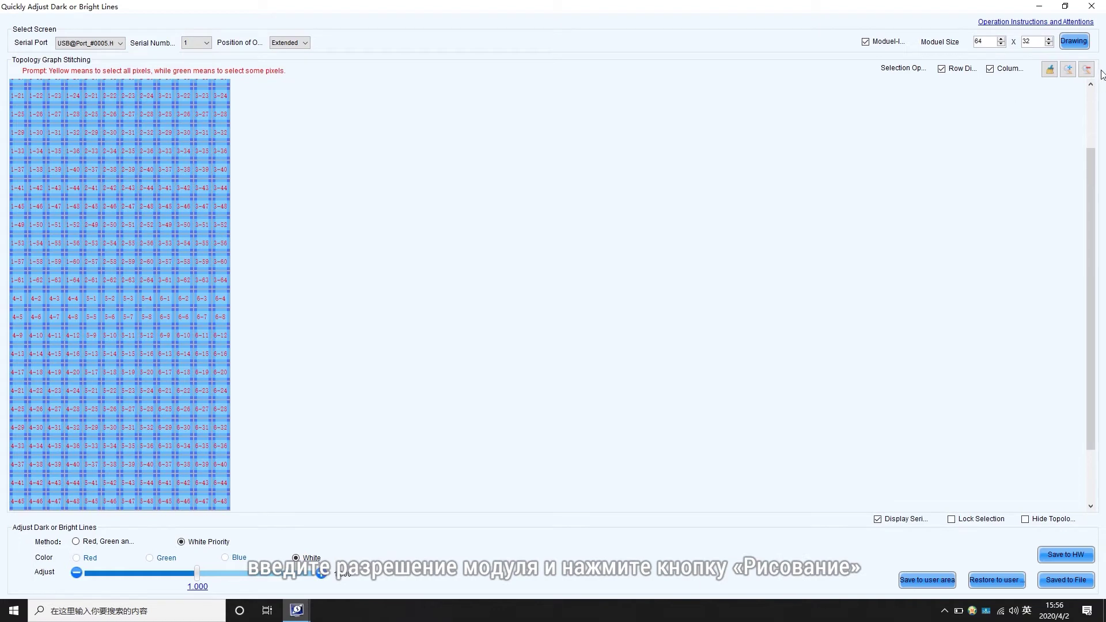
{"action": "double_click", "coordinate": [1026, 41]}
{"action": "type", "text": "64"}
{"action": "left_click", "coordinate": [1074, 44]}
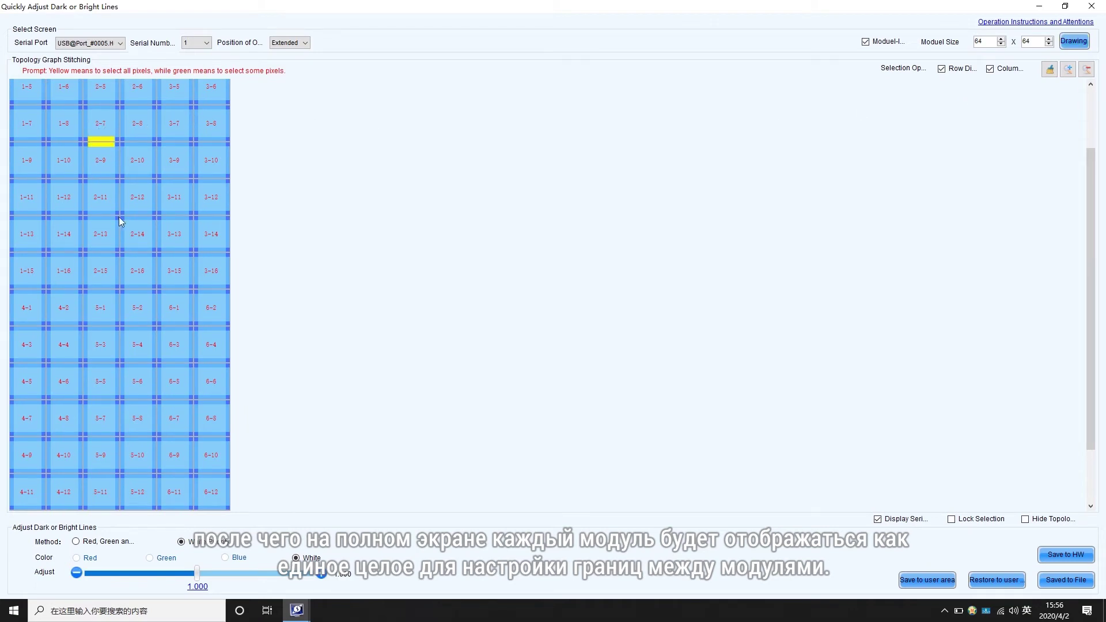
Brighten the selected module seam five steps and save the adjustment to hardware.
{"action": "left_click", "coordinate": [320, 573]}
{"action": "left_click", "coordinate": [321, 572]}
{"action": "left_click", "coordinate": [320, 573]}
{"action": "left_click", "coordinate": [320, 572]}
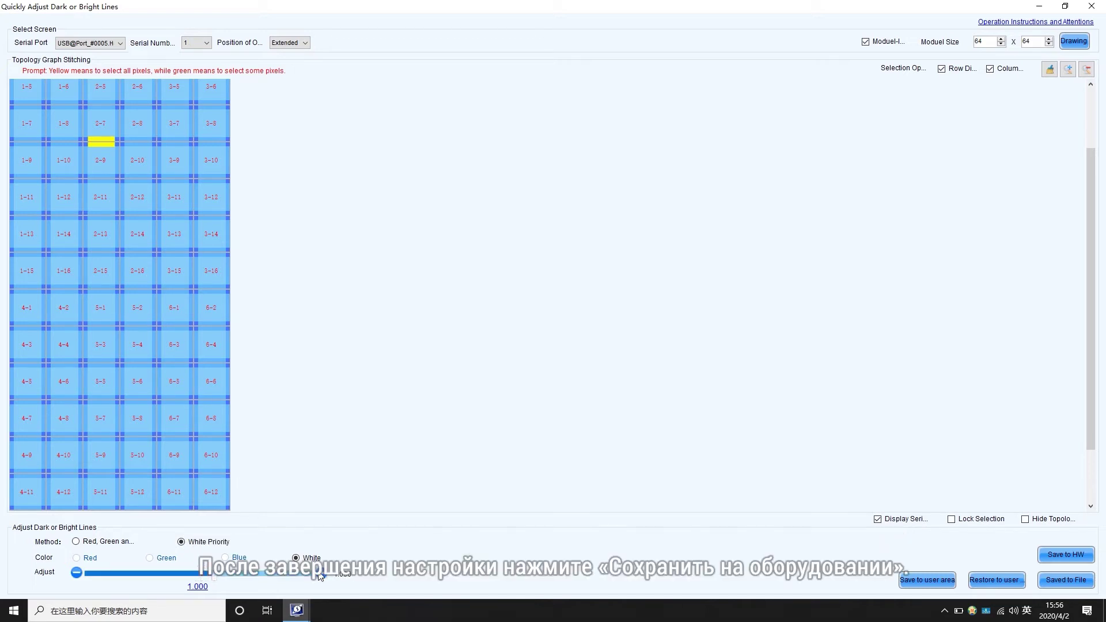
{"action": "left_click", "coordinate": [320, 572]}
{"action": "left_click", "coordinate": [1041, 558]}
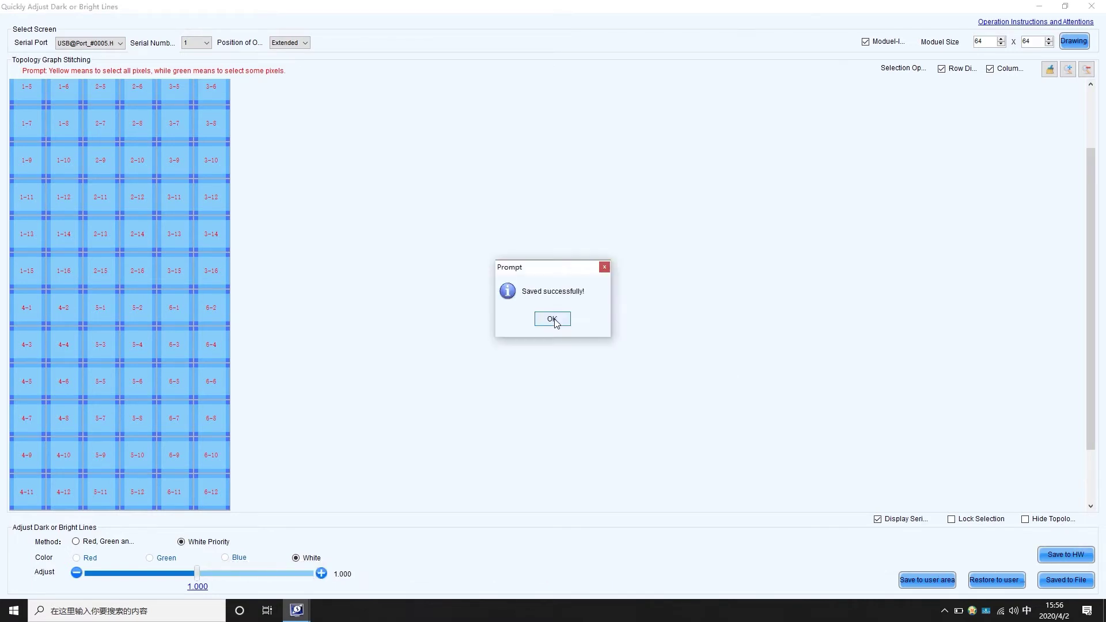
{"action": "left_click", "coordinate": [555, 320]}
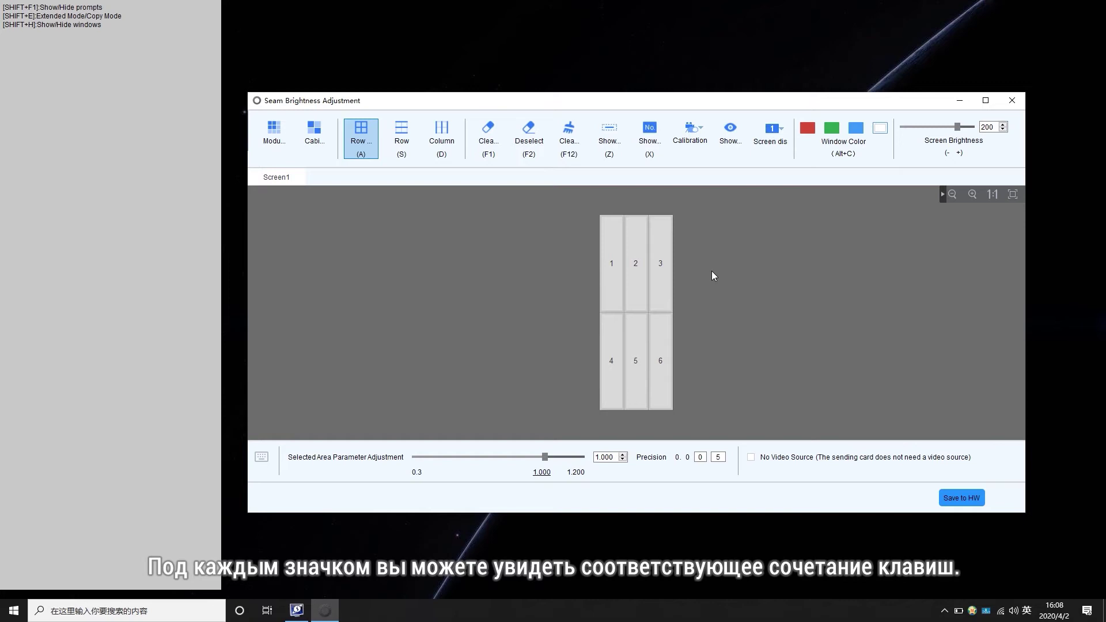
Review the seam adjustment Shortcut list, then open the Screen display choices.
{"action": "left_click", "coordinate": [262, 456]}
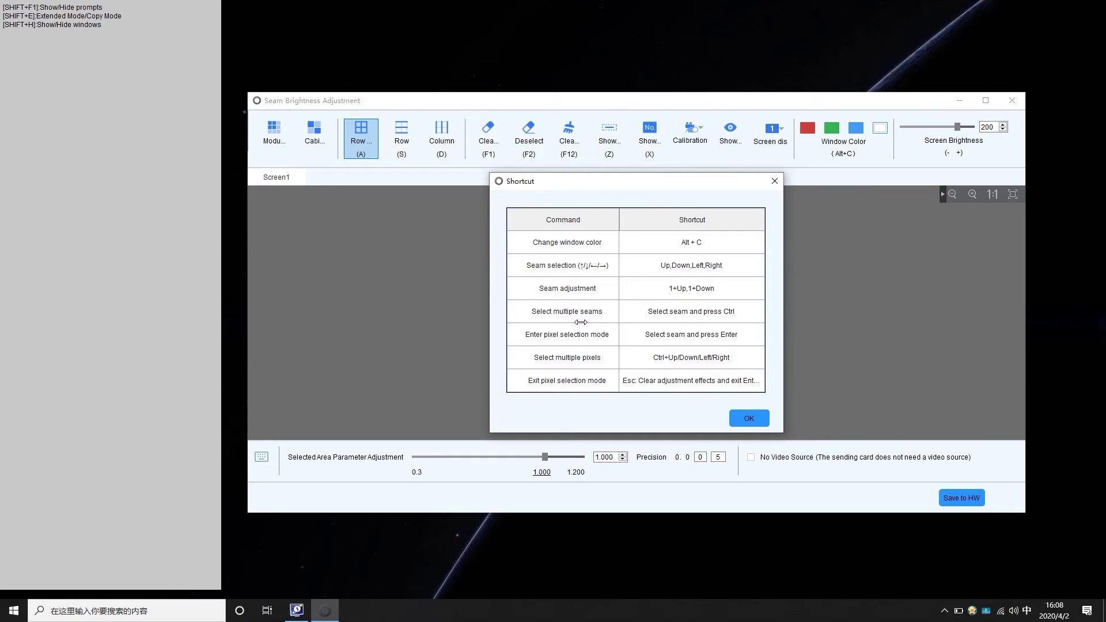
{"action": "left_click", "coordinate": [744, 421]}
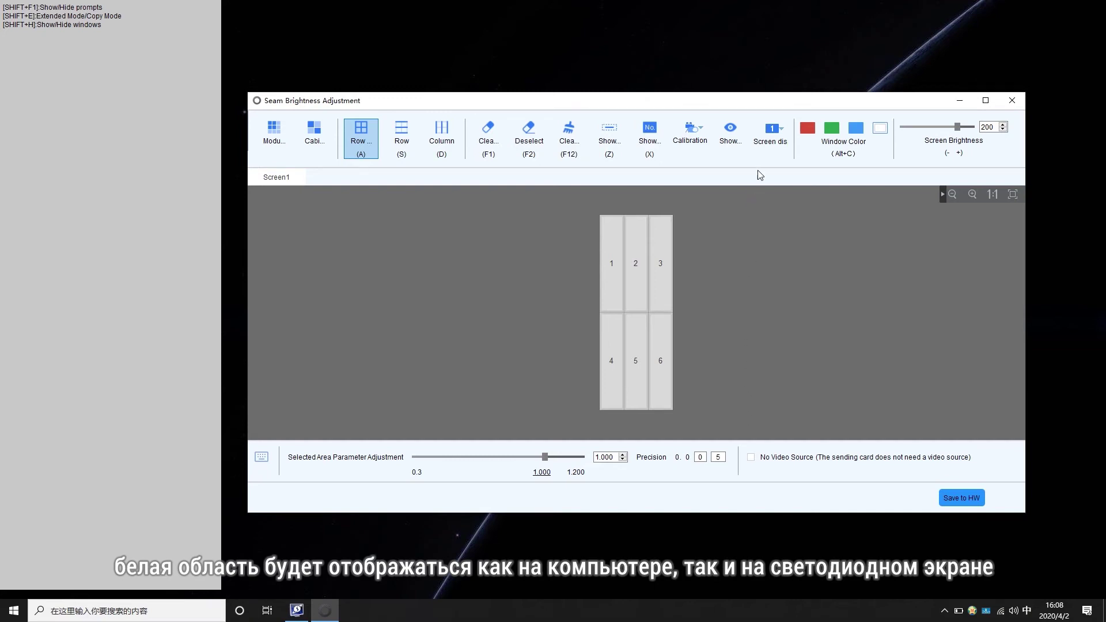
{"action": "left_click", "coordinate": [767, 147]}
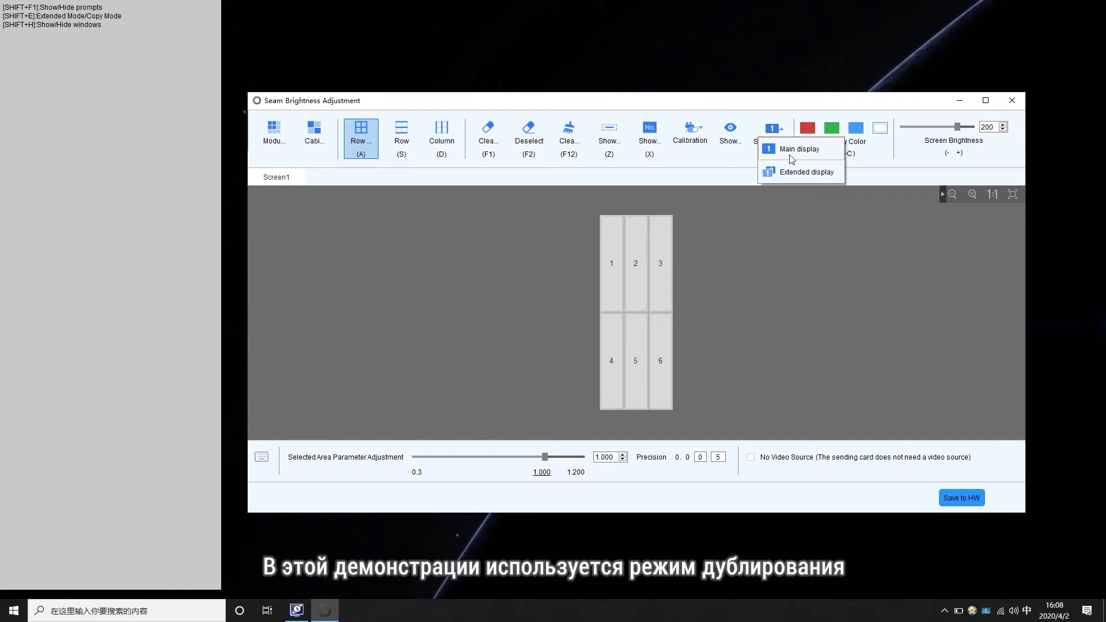
Use Main display and split each cabinet into 3 rows by 2 columns of modules.
{"action": "left_click", "coordinate": [791, 153]}
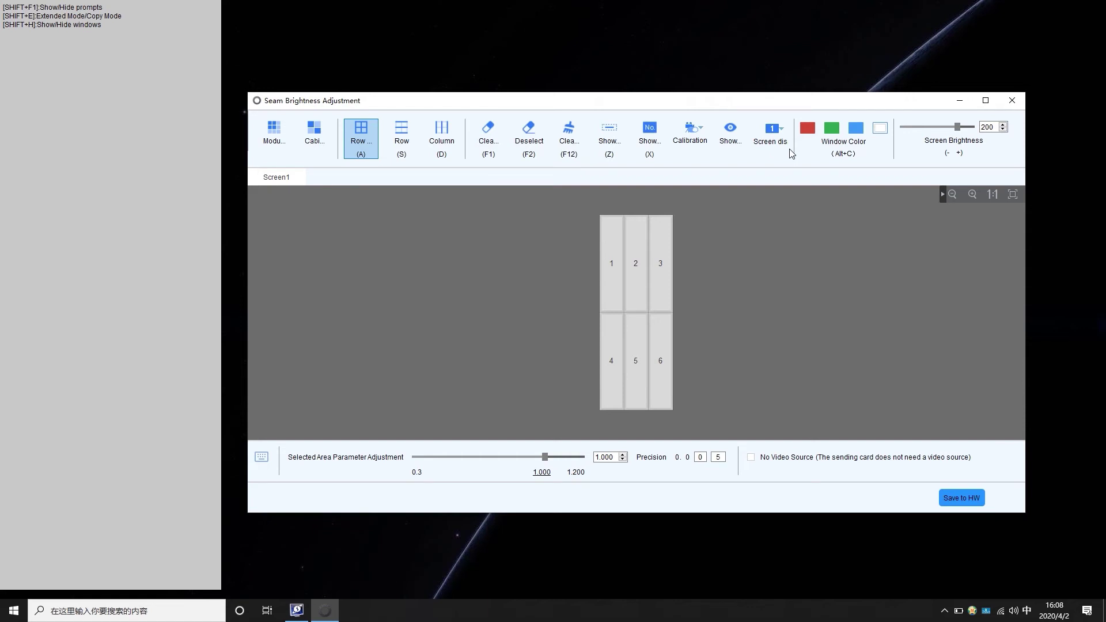
{"action": "left_click", "coordinate": [286, 132]}
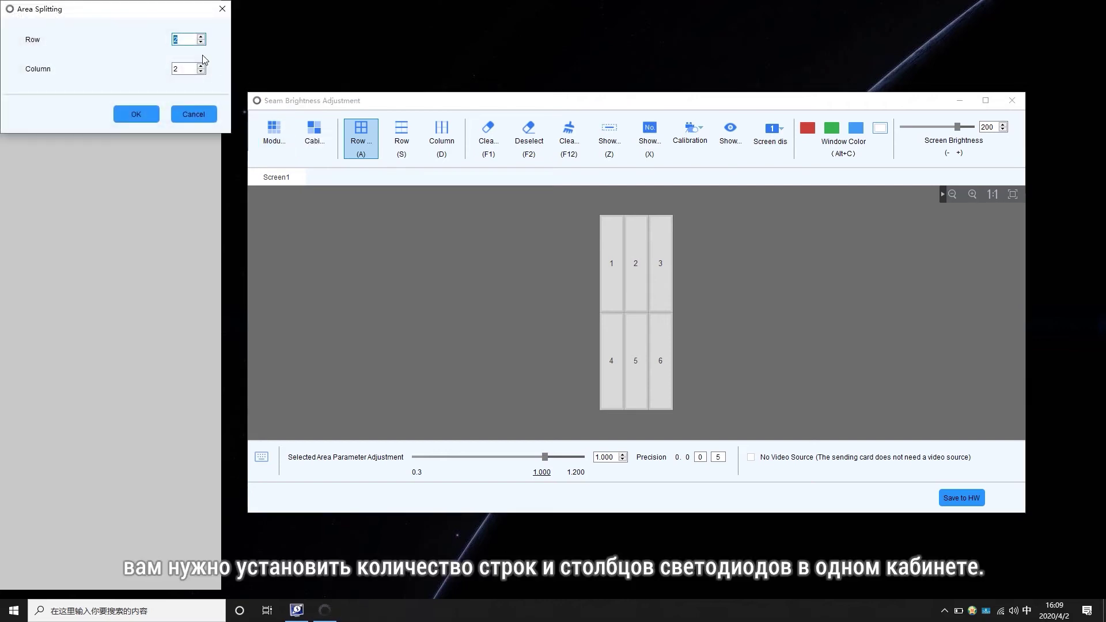
{"action": "type", "text": "3"}
{"action": "left_click", "coordinate": [149, 116]}
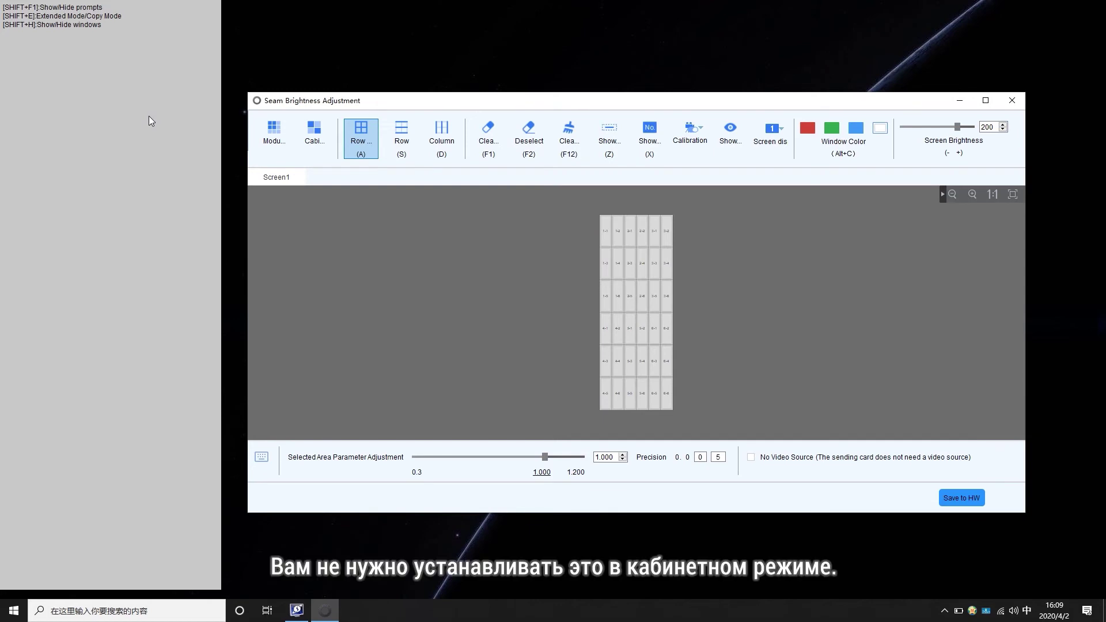
Switch back to Cabinet seam selection and set Calibration to Chroma Calibration.
{"action": "left_click", "coordinate": [312, 135]}
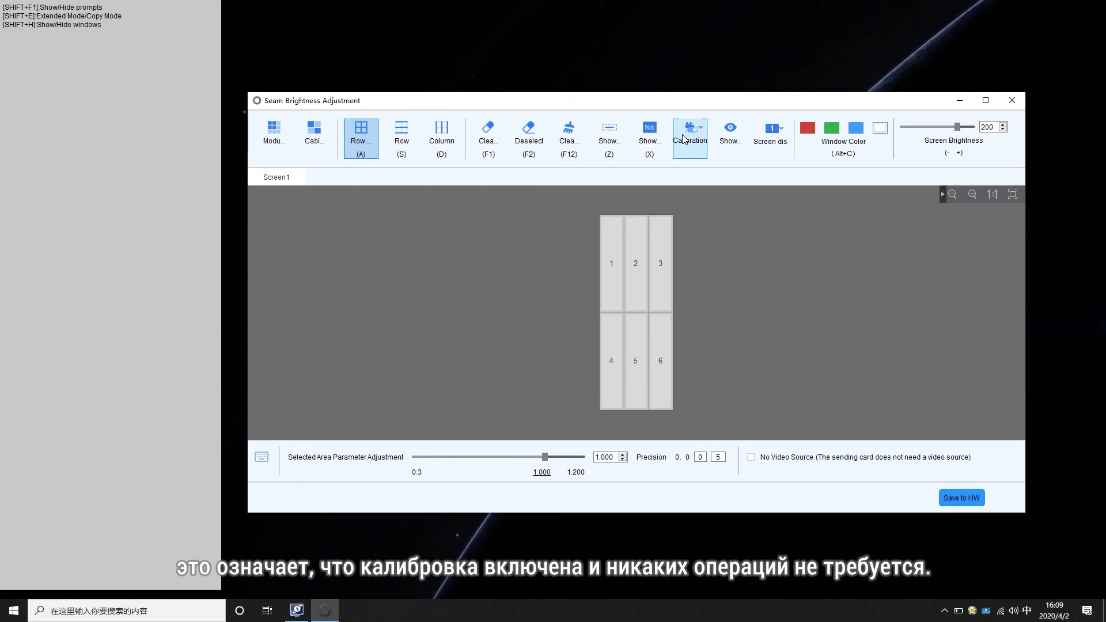
{"action": "left_click", "coordinate": [684, 138]}
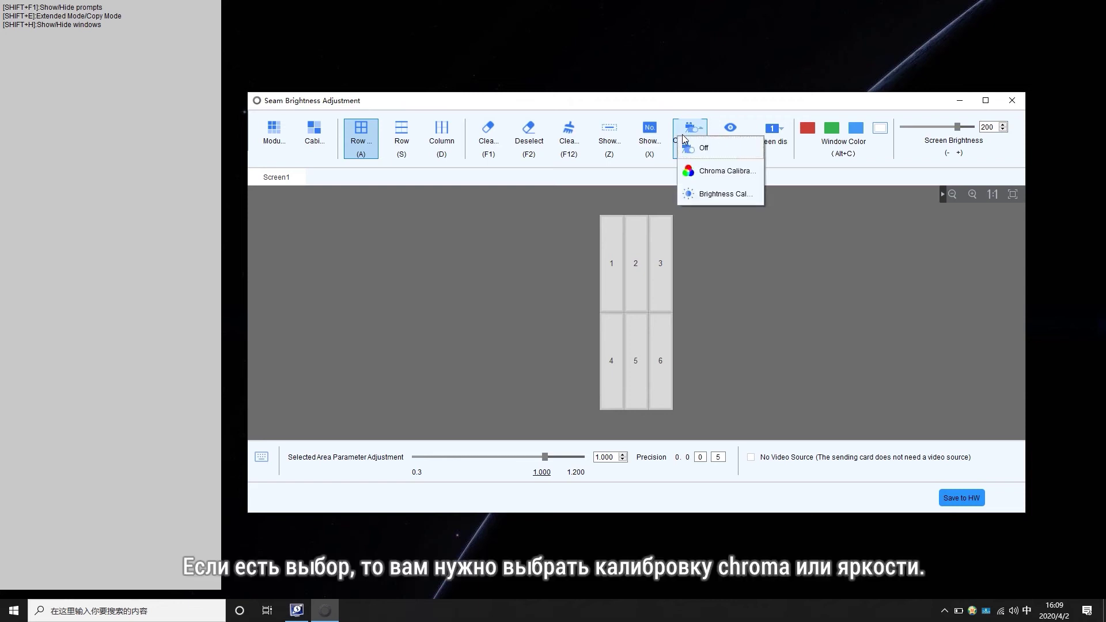
{"action": "left_click", "coordinate": [703, 172]}
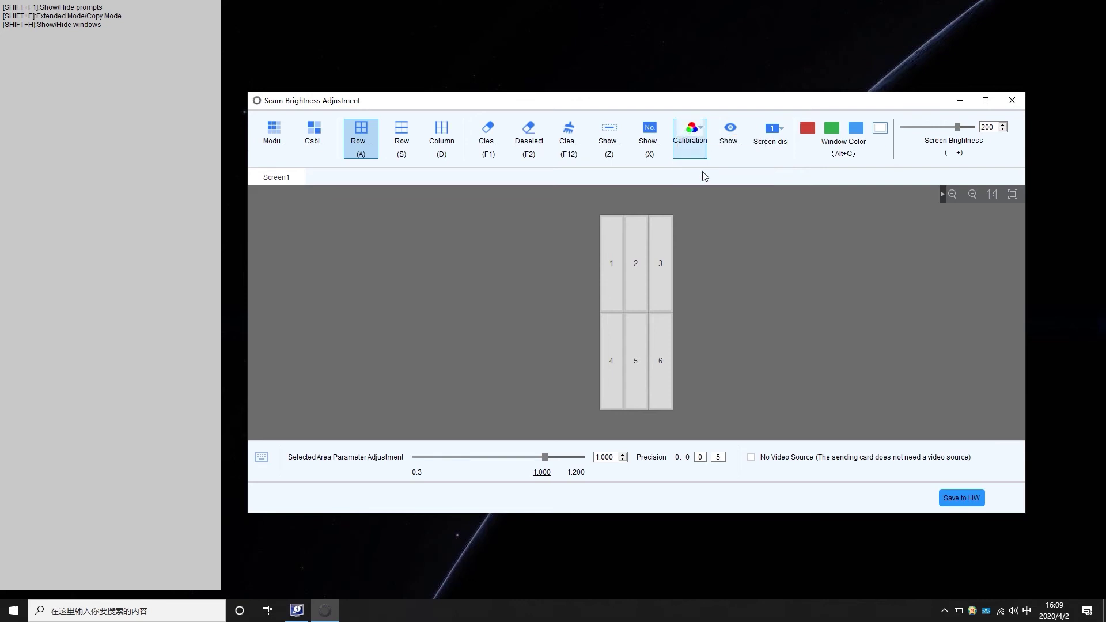
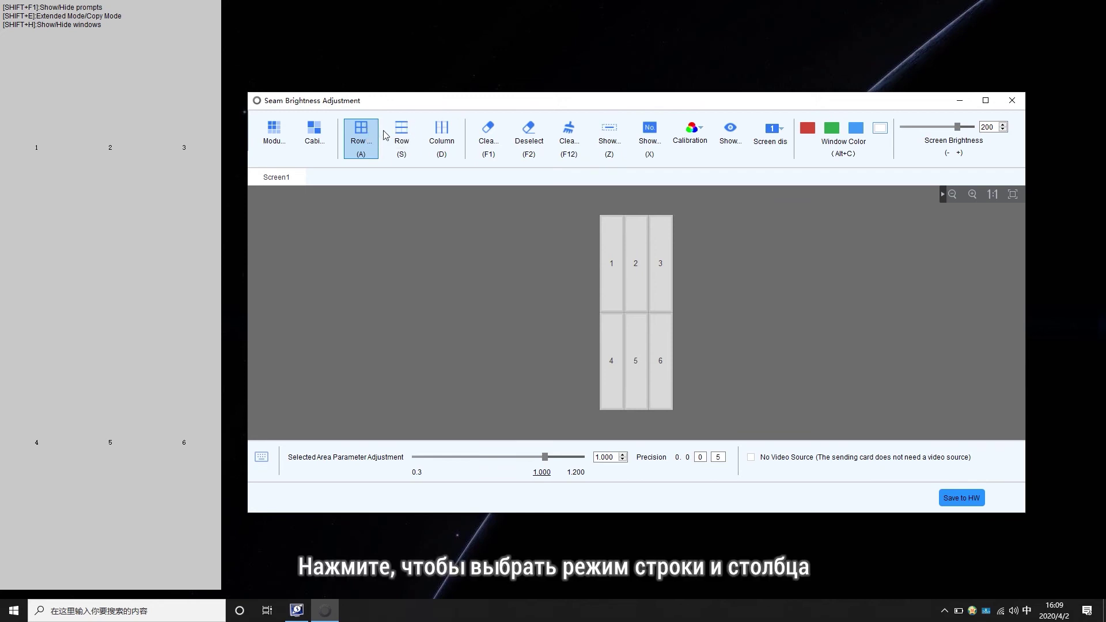
In Column mode, select the seams between cabinets 2 and 3 and along cabinet 3's right edge.
{"action": "left_click", "coordinate": [445, 144]}
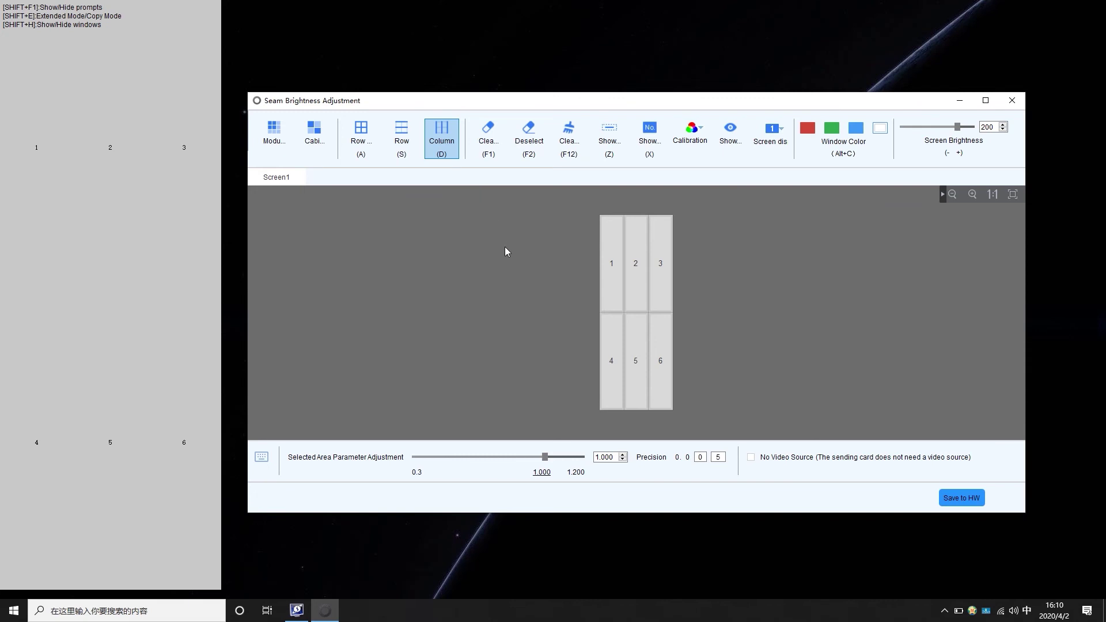
{"action": "left_click", "coordinate": [625, 254]}
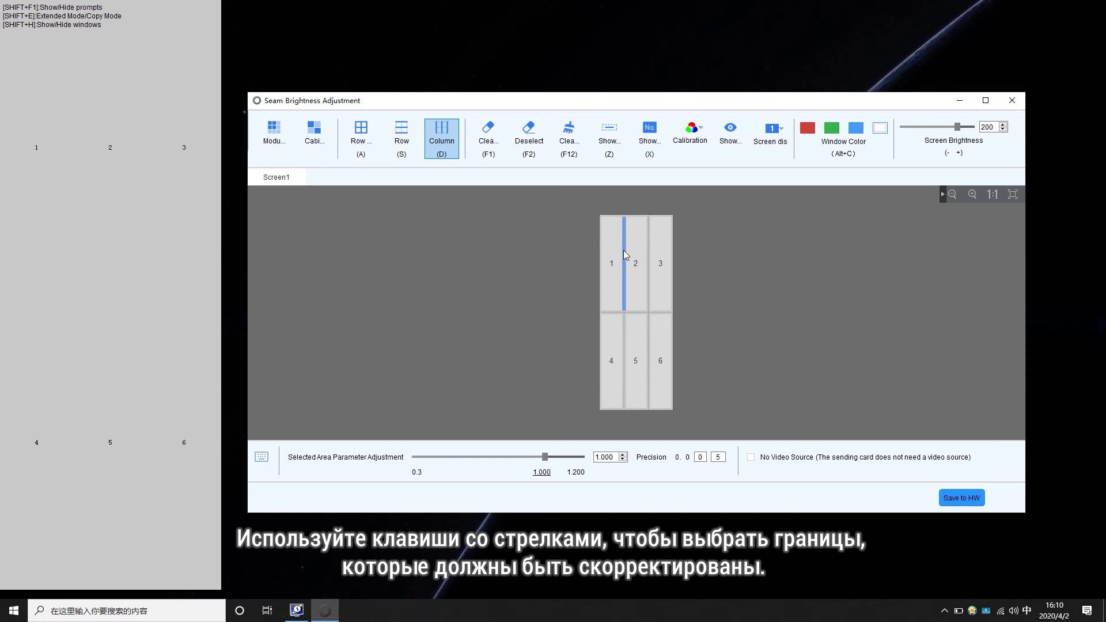
{"action": "key", "text": "Right"}
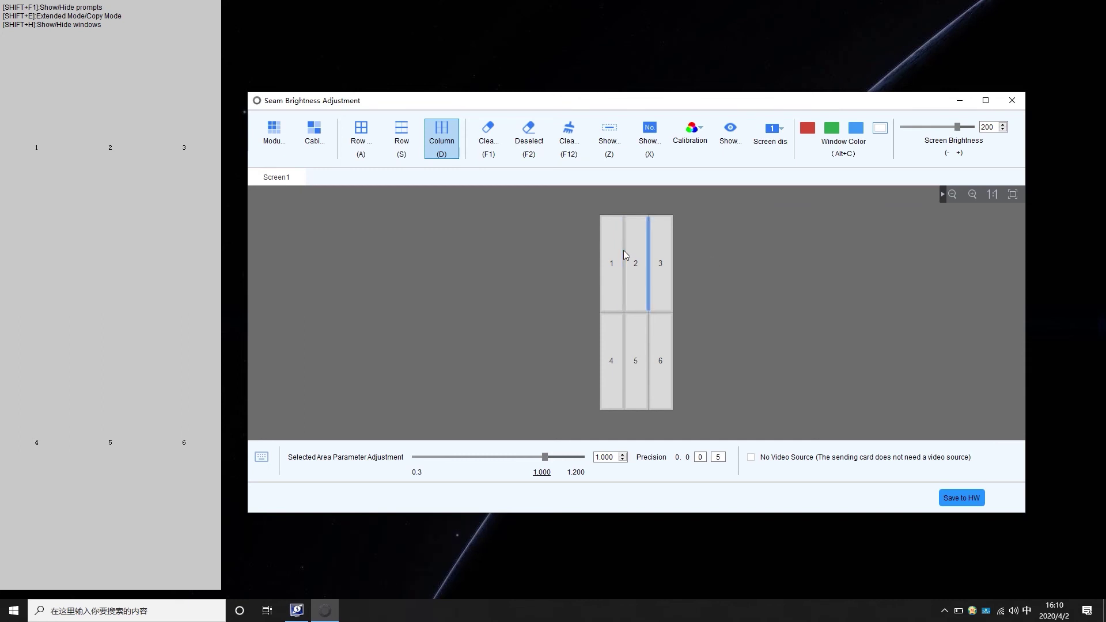
{"action": "key", "text": "ctrl+Return"}
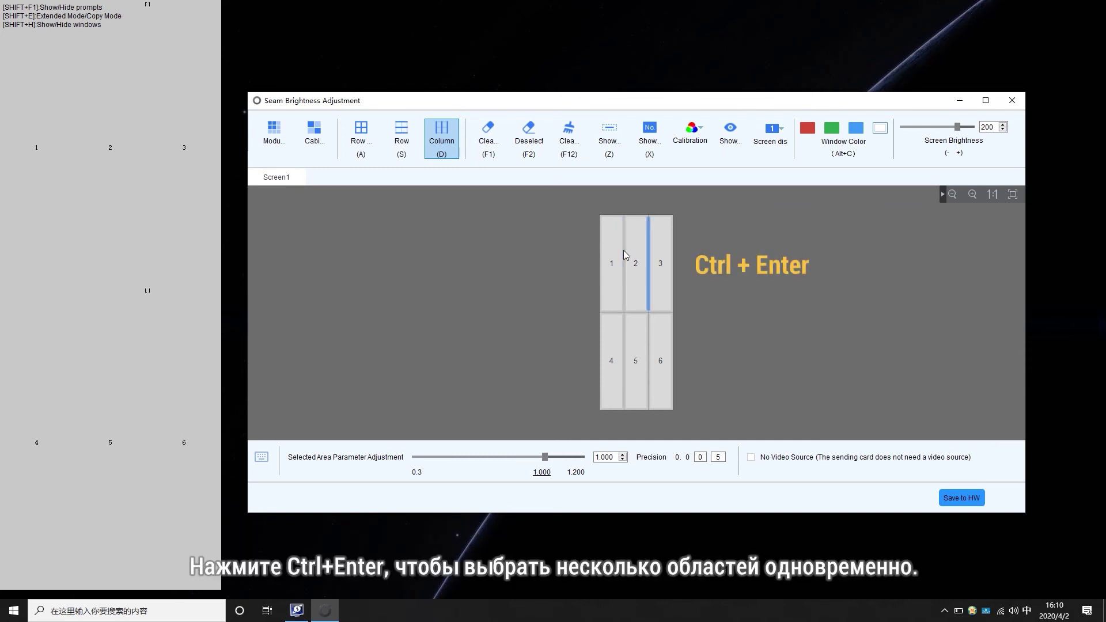
{"action": "key", "text": "Right"}
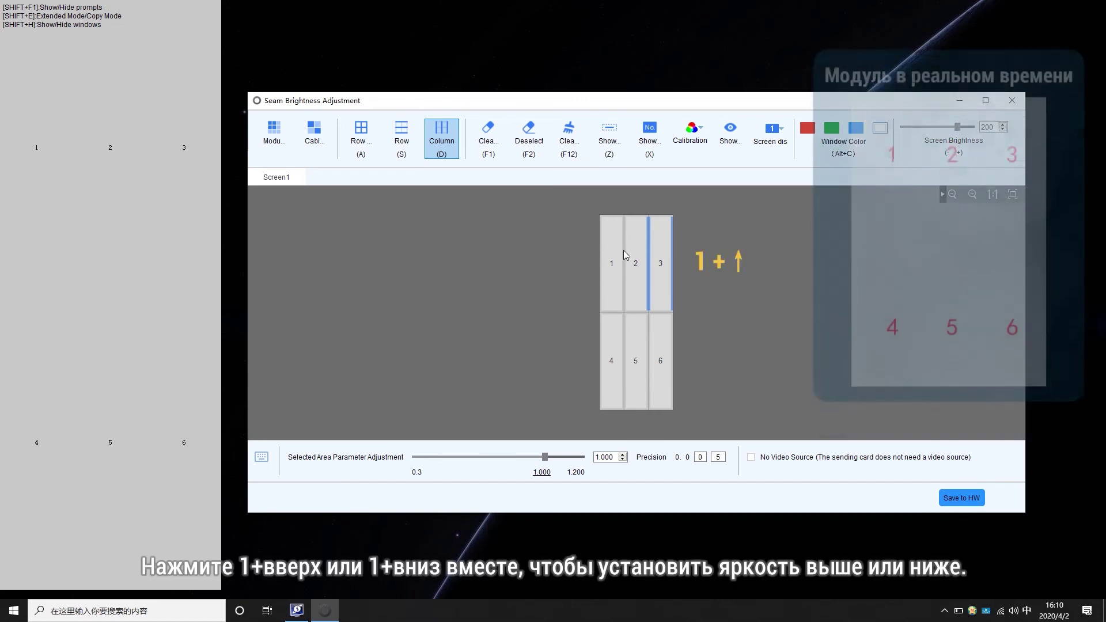
Raise the selected column seams' brightness coefficient to 1.040.
{"action": "key", "text": "1+Up"}
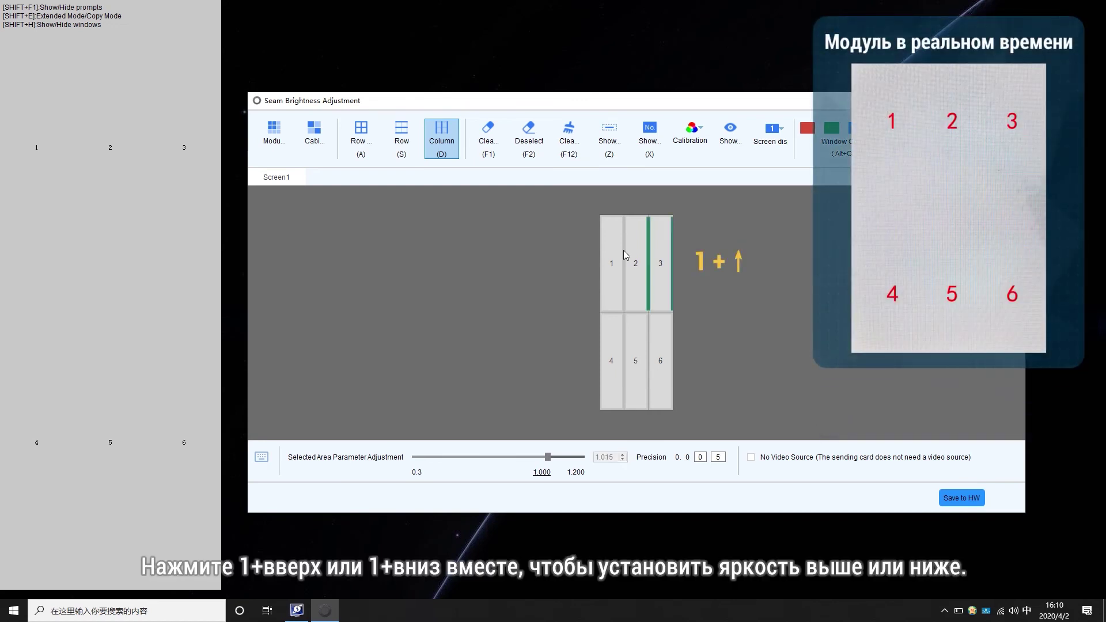
{"action": "key", "text": "1+Up"}
{"action": "key", "text": "1+Up"}
{"action": "key", "text": "1+Up"}
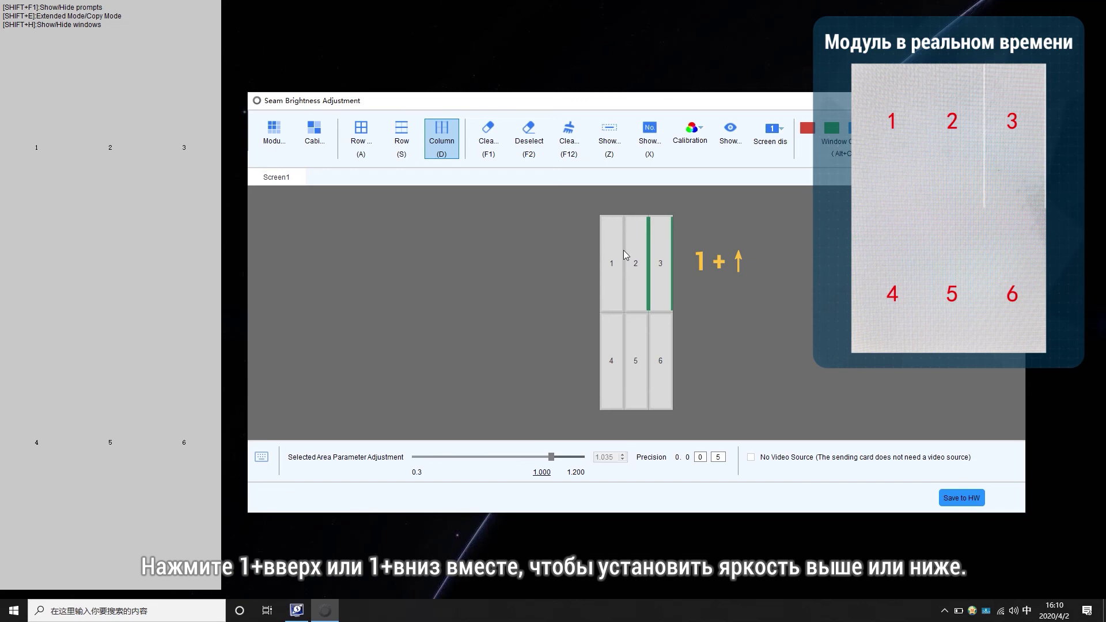
{"action": "key", "text": "1+Up"}
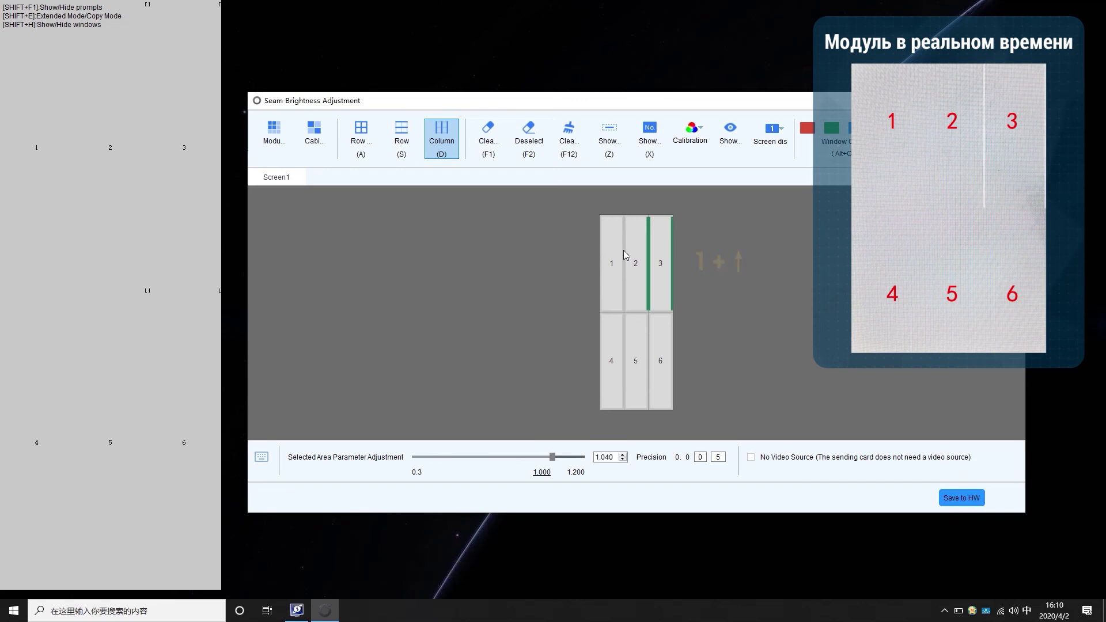
Deselect the adjusted seams and pick the cabinet 1–2 column seam at 1.000.
{"action": "left_click", "coordinate": [540, 158]}
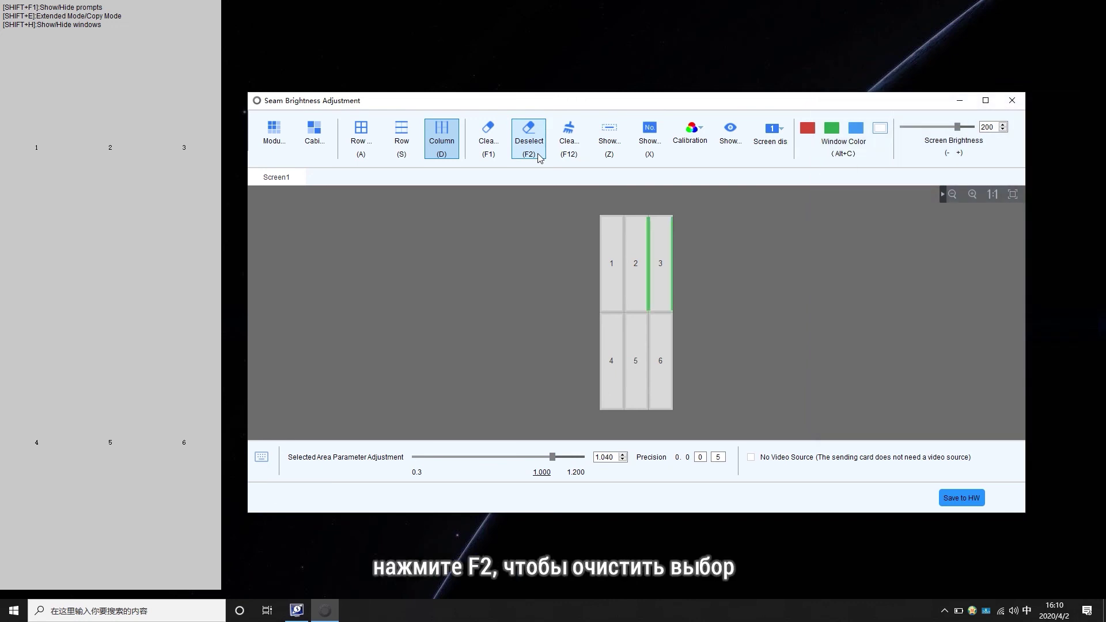
{"action": "left_click", "coordinate": [623, 244]}
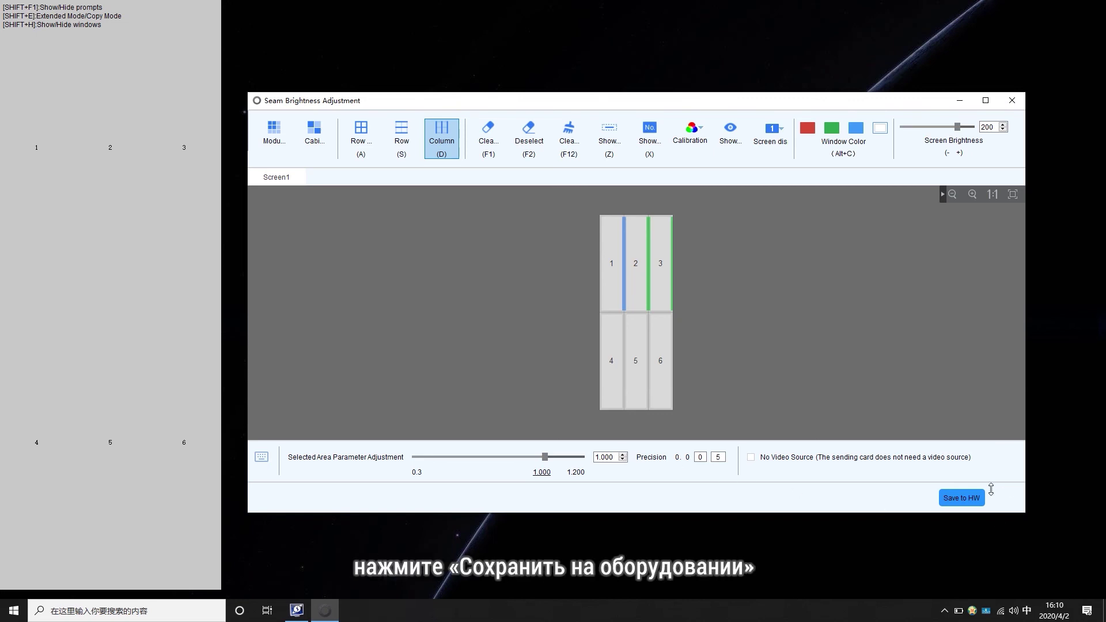
Save the seam corrections to hardware, dismiss the success tip, and refresh the display window.
{"action": "left_click", "coordinate": [973, 497]}
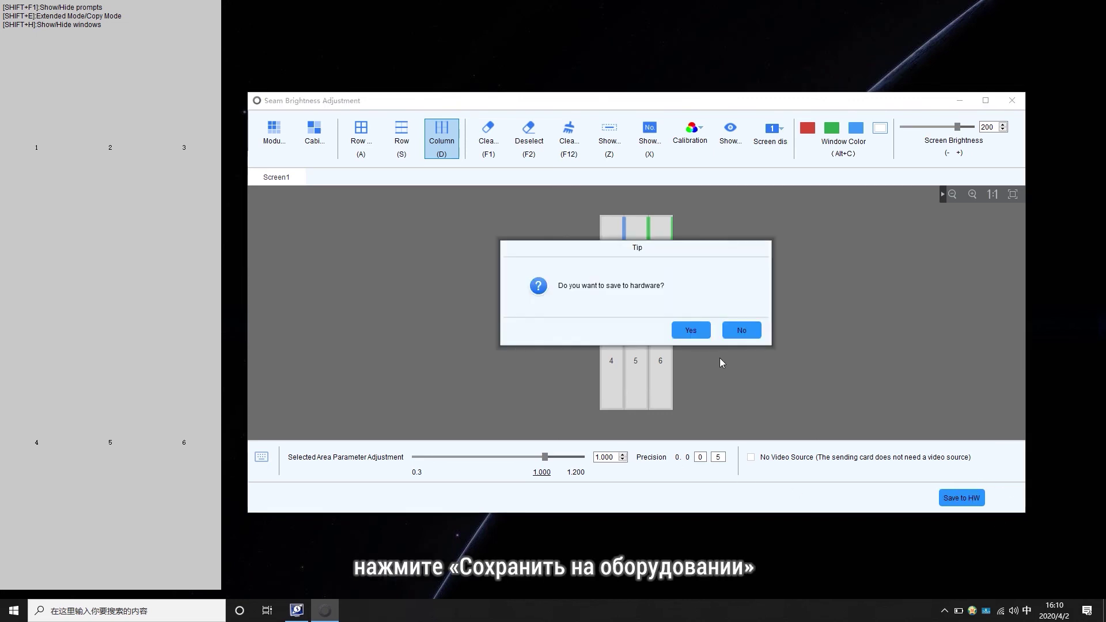
{"action": "left_click", "coordinate": [707, 332]}
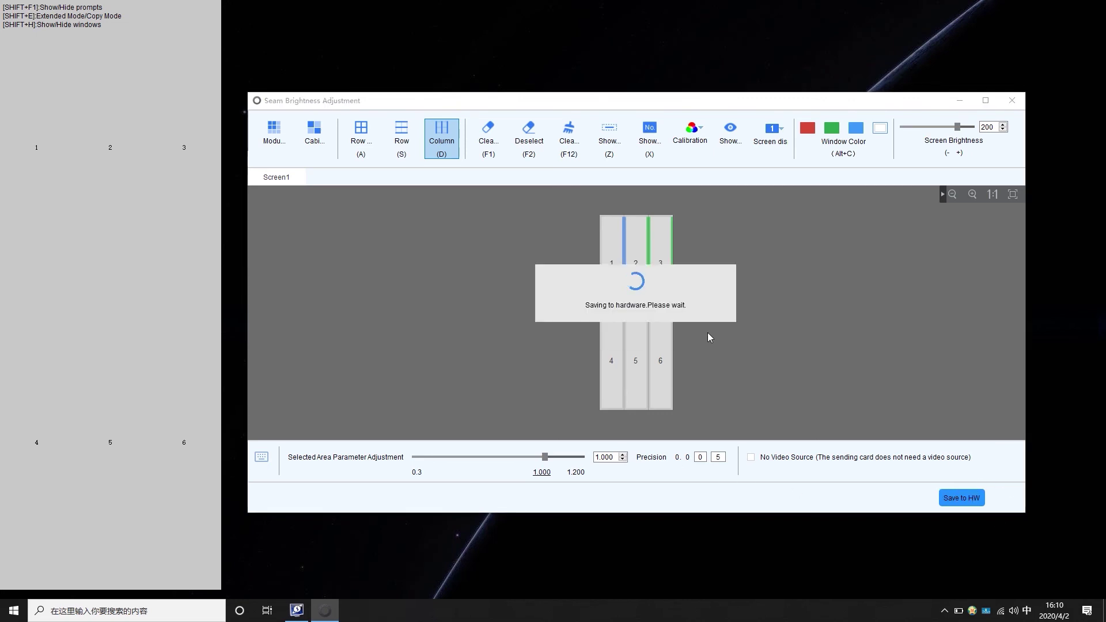
{"action": "left_click", "coordinate": [733, 335]}
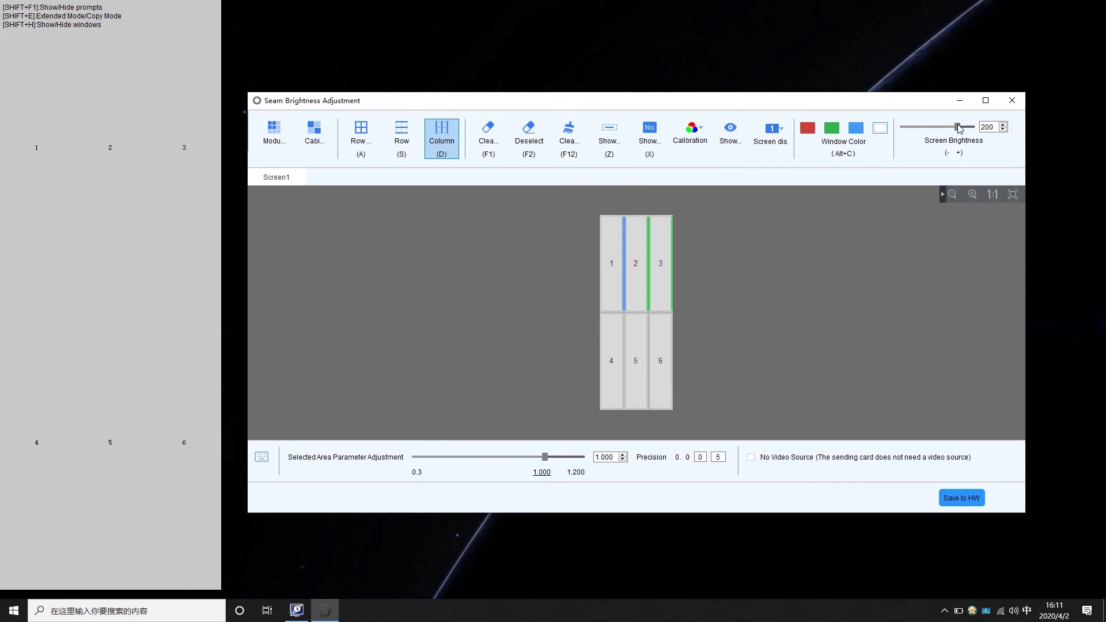
{"action": "left_click", "coordinate": [721, 136]}
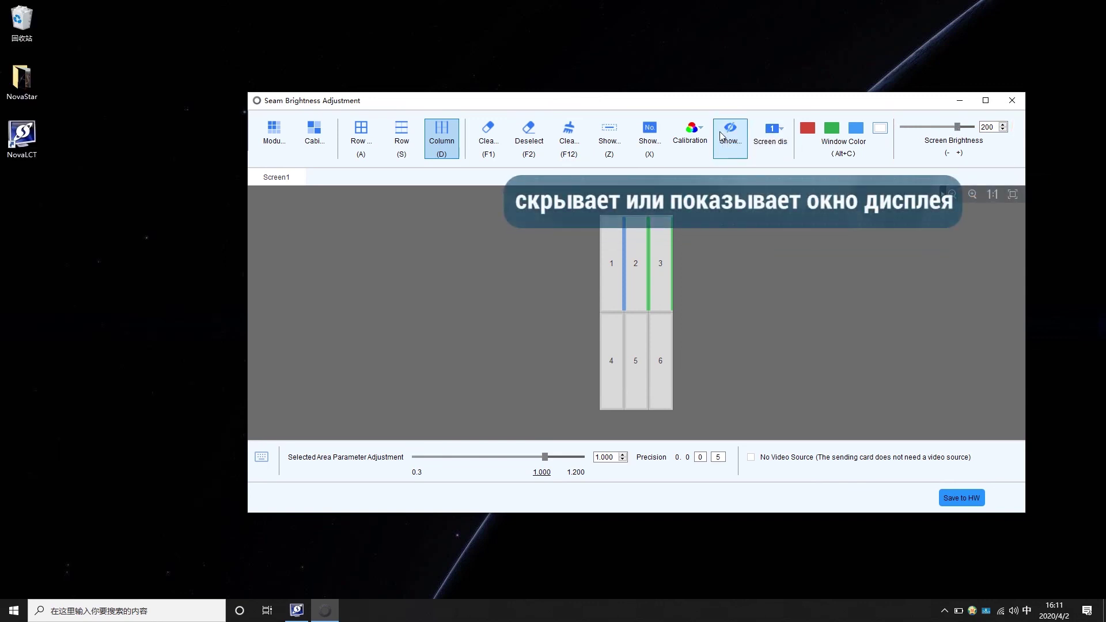
{"action": "left_click", "coordinate": [721, 136]}
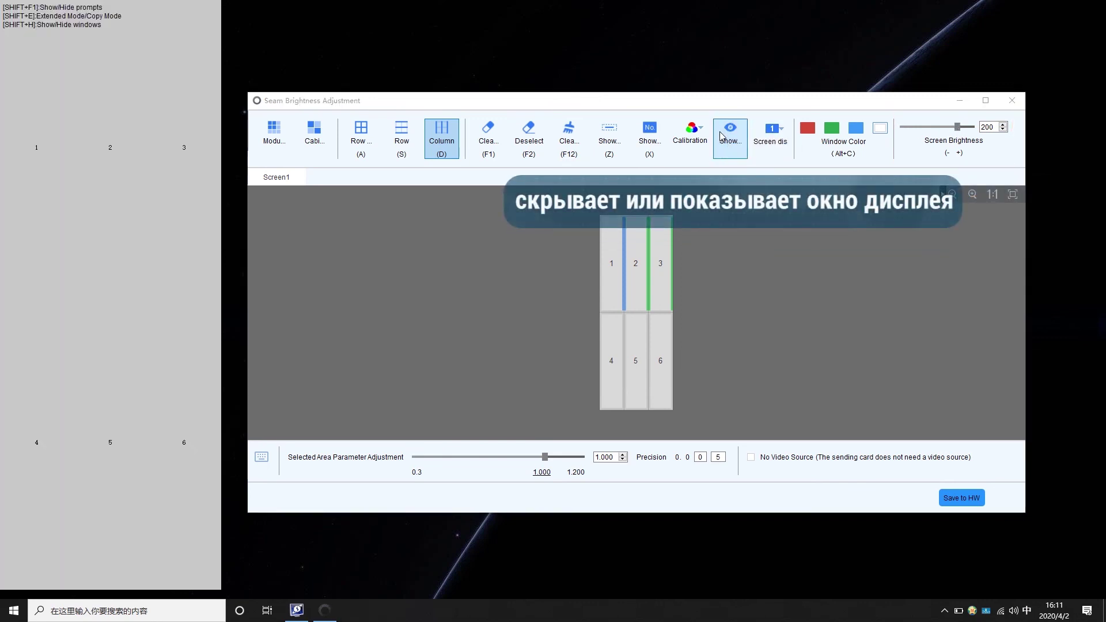